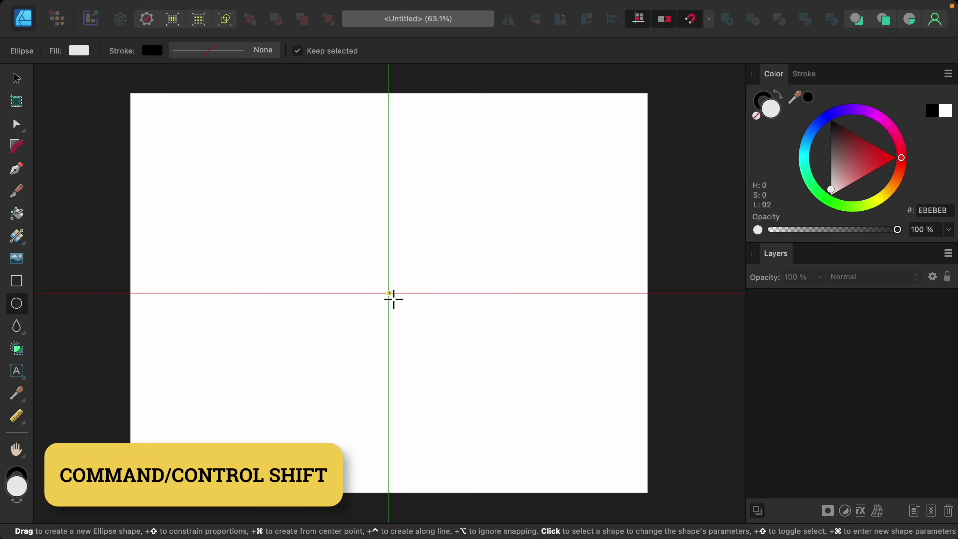
Draw concentric circles out from the page centre.
left_click_drag(393, 299, 476, 330)
left_click_drag(393, 294, 633, 379)
left_click_drag(389, 295, 649, 422)
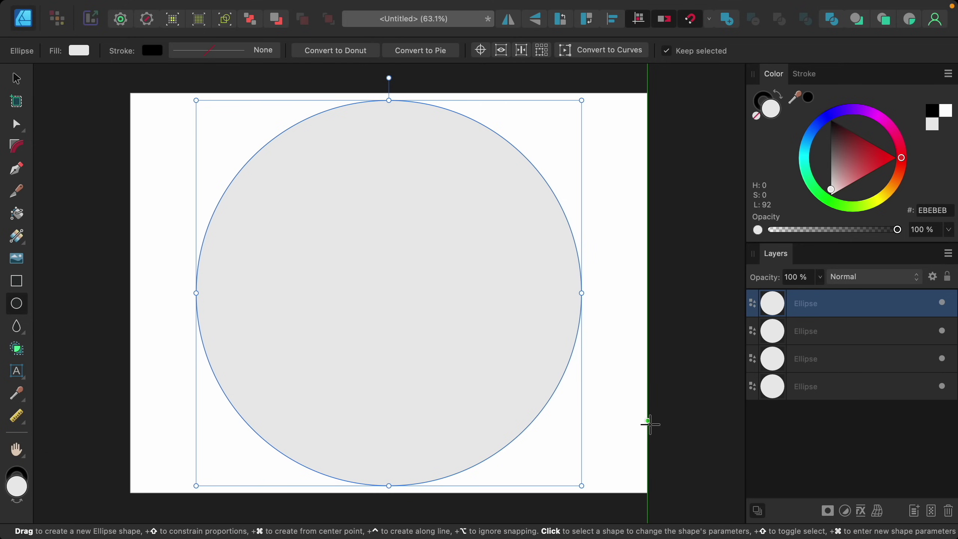
Fill alternate circles 7A7A7A grey and reorder them in the Layers panel.
left_click_drag(831, 190, 831, 156)
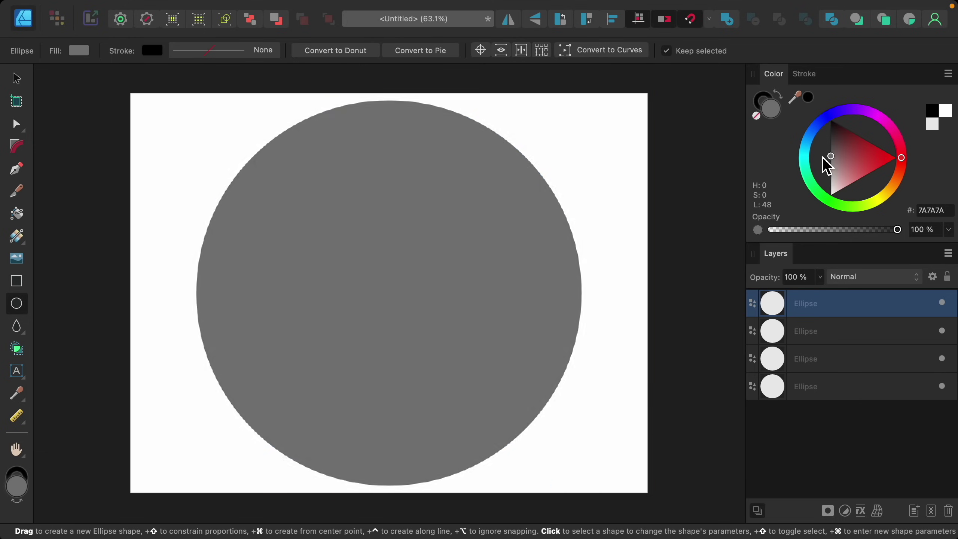
left_click_drag(807, 304, 808, 443)
left_click(808, 331)
left_click(807, 302)
left_click(933, 124)
left_click_drag(821, 299, 808, 345)
left_click(815, 391)
Shrink the outer grey ring to 7.427 in and enlarge the inner ring with its fill.
left_click_drag(582, 486, 567, 463)
left_click(811, 331)
left_click(824, 308, "shift")
left_click_drag(460, 364, 471, 375)
left_click(849, 465)
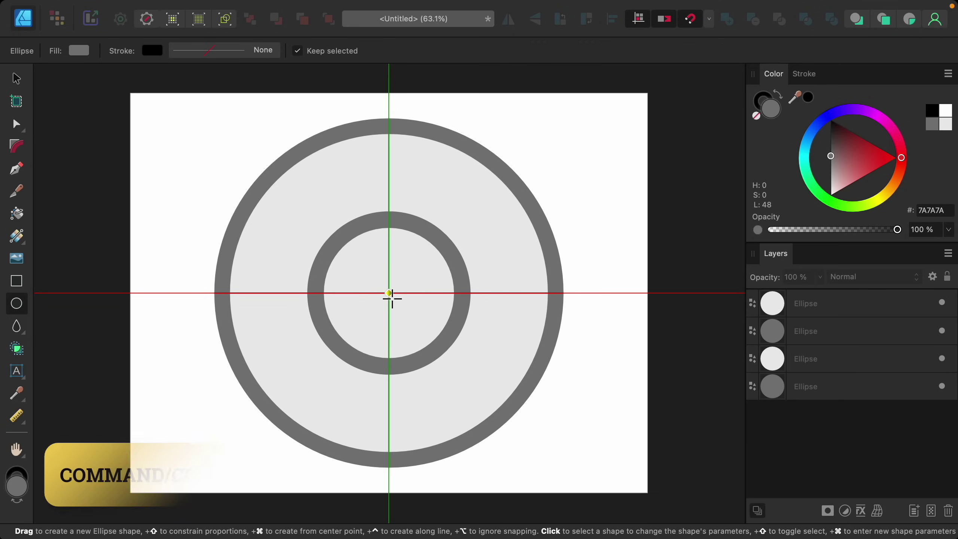
Draw a smaller grey circle from the centre and make its edge a text path.
left_click_drag(392, 298, 537, 343)
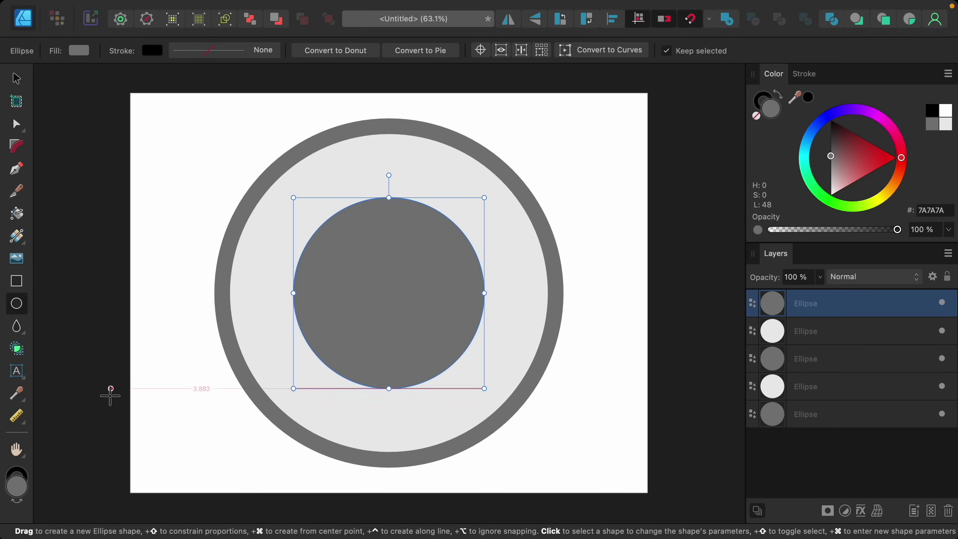
left_click(17, 373)
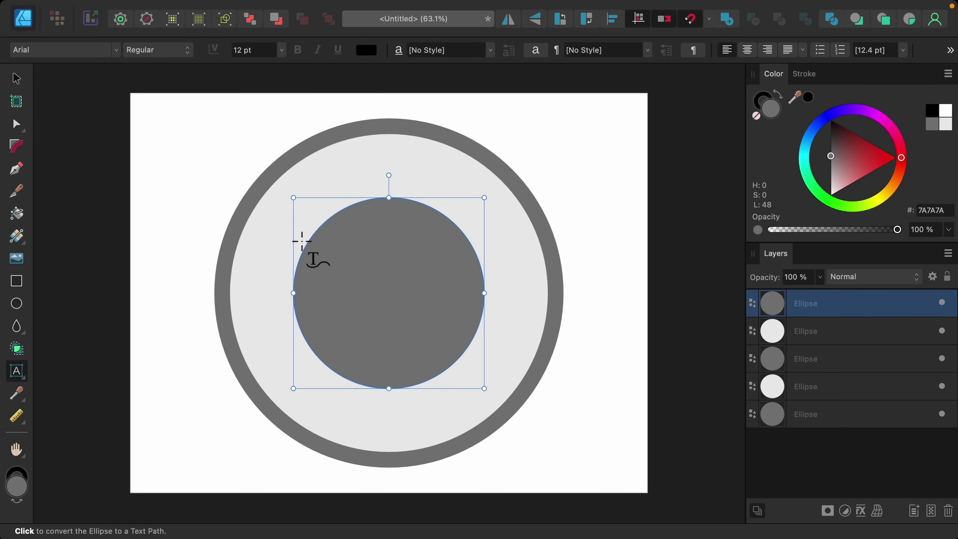
left_click(302, 240)
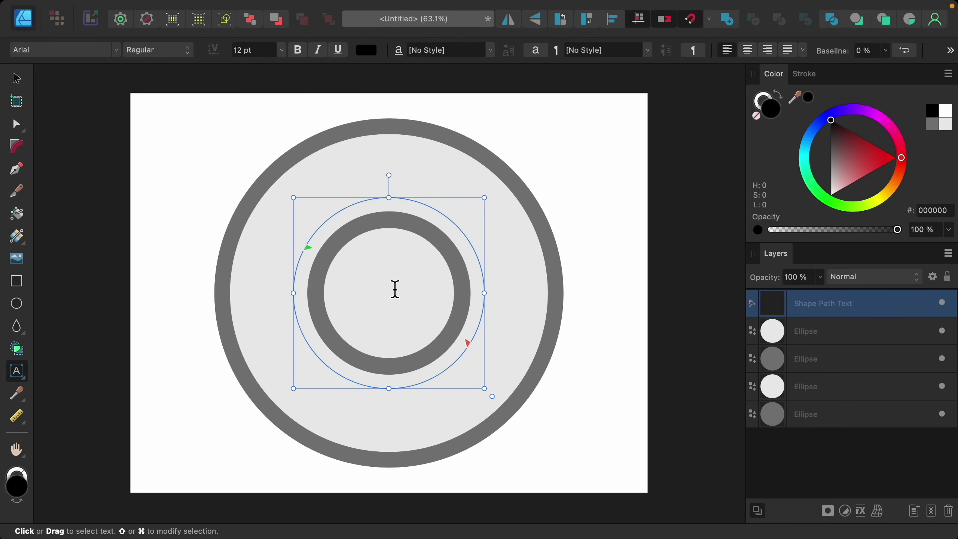
Type SAVE WATER along the circle's path and select the whole text.
type("SAVE WATER")
key("Escape")
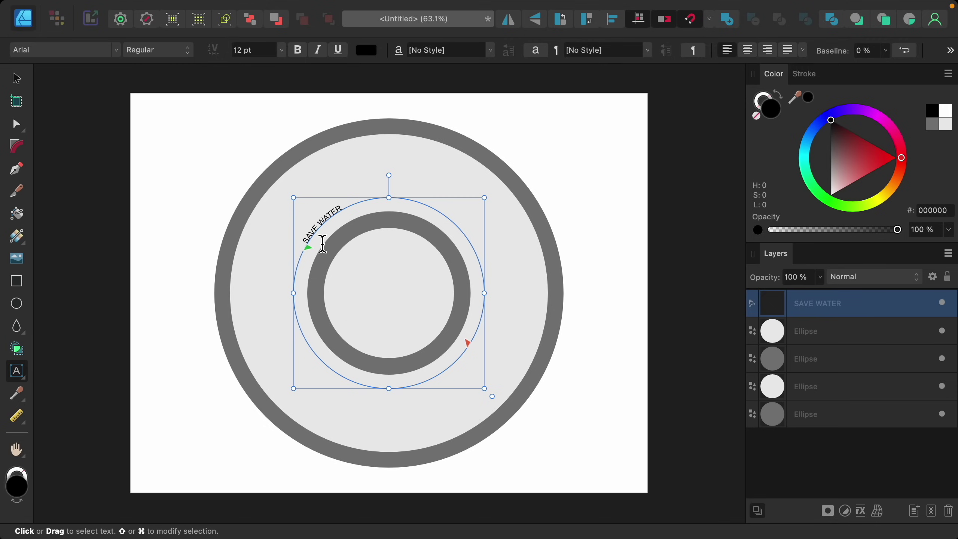
triple_click(325, 223)
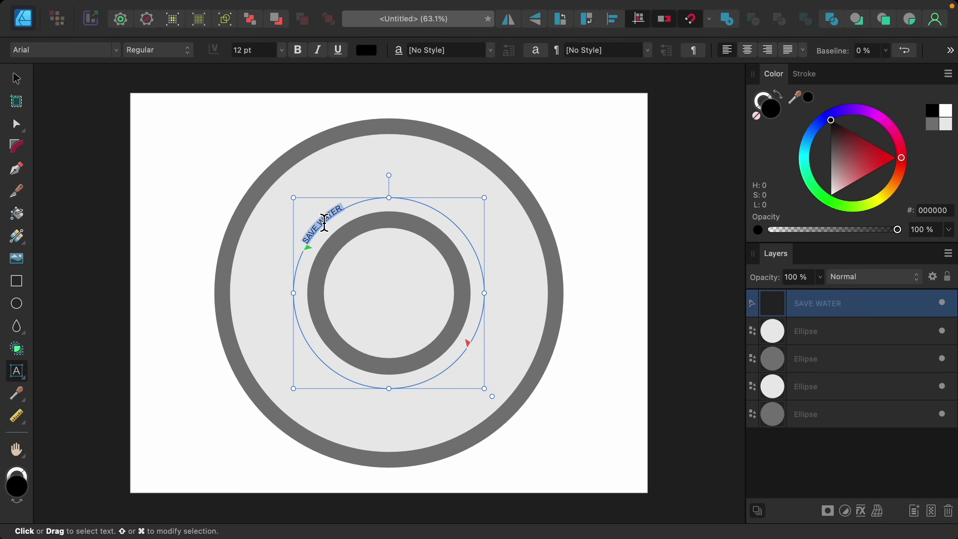
left_click(115, 51)
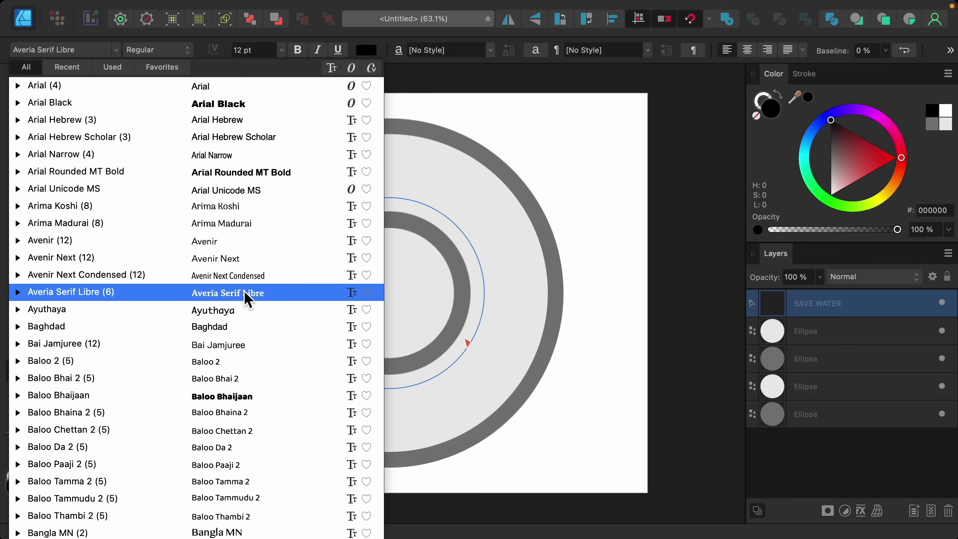
Set the SAVE WATER text to Averia Serif Libre at 72 pt.
left_click(283, 296)
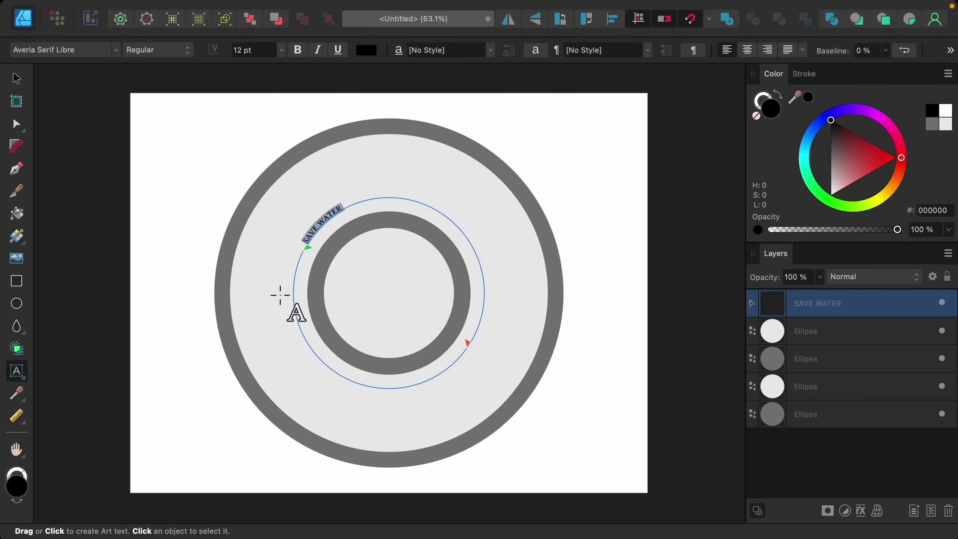
left_click(282, 50)
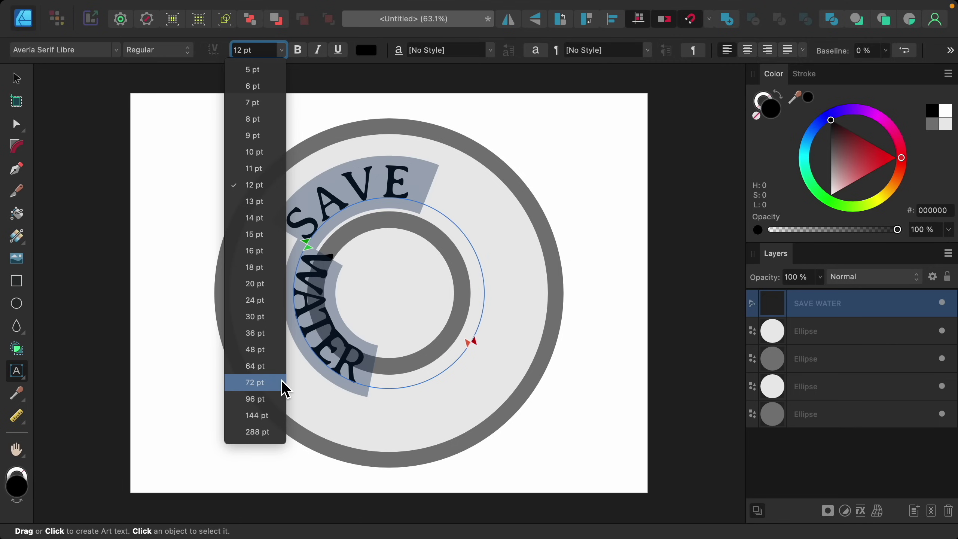
left_click(260, 382)
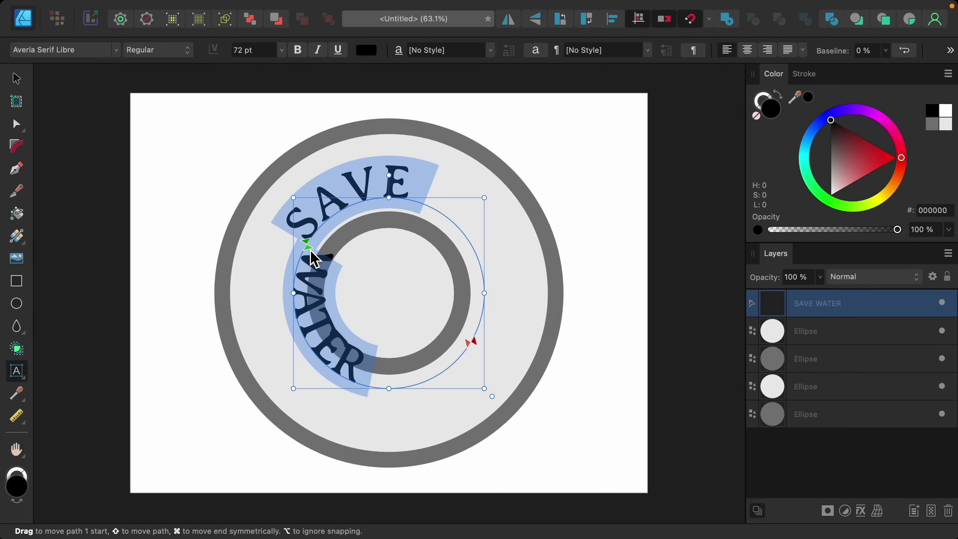
Move the path start marker to the circle's left side and the end marker to its right.
left_click_drag(309, 253, 294, 296)
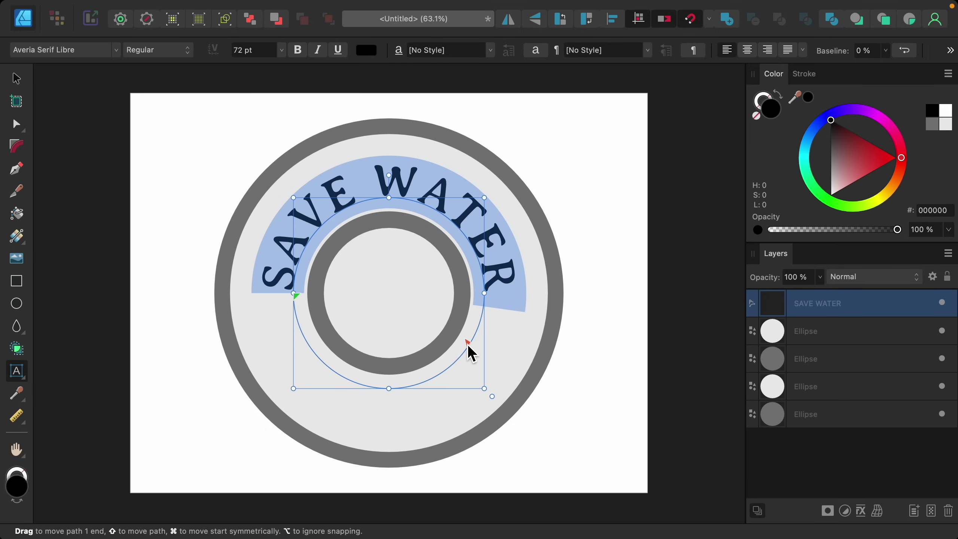
left_click_drag(469, 344, 485, 296)
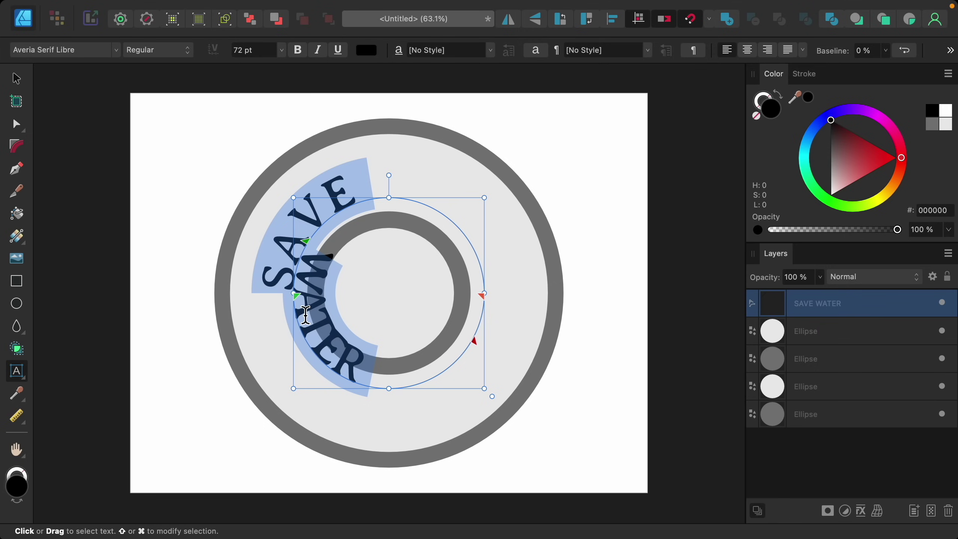
Resize SAVE WATER to 65 pt and centre-align it across the top arc.
left_click(261, 55)
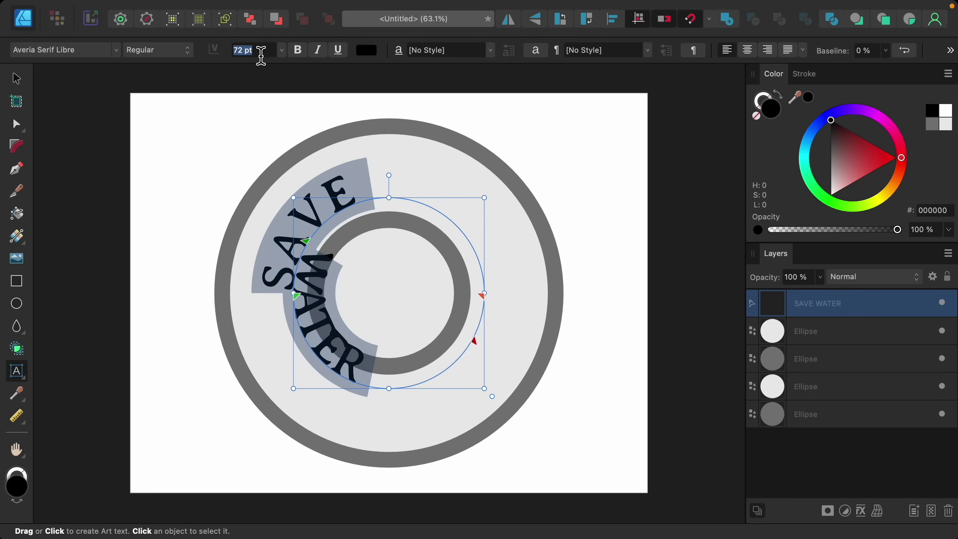
type("65")
key("Return")
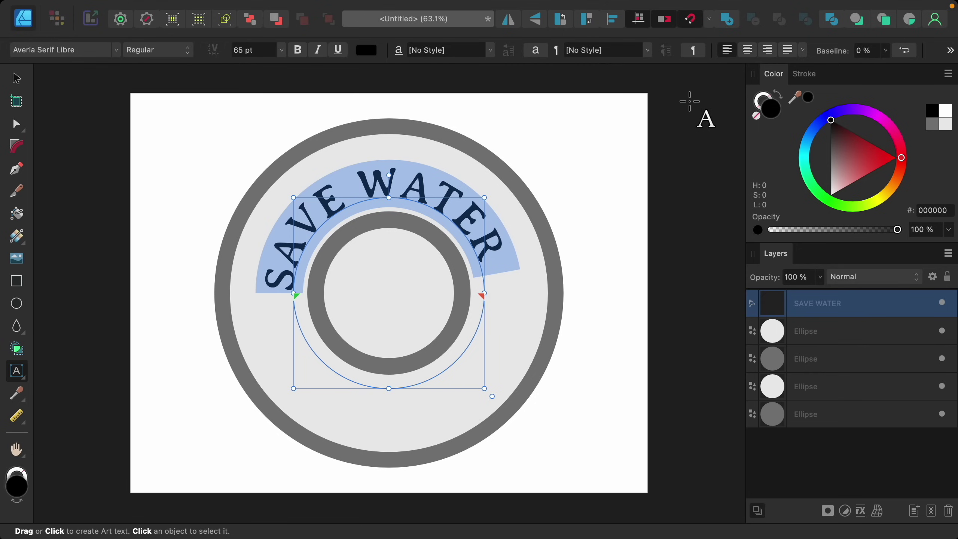
left_click(748, 50)
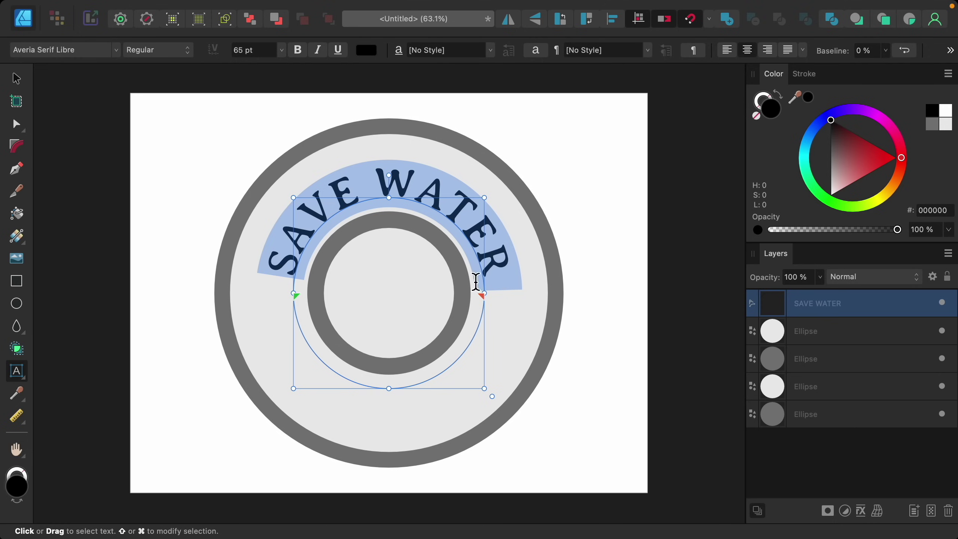
left_click(288, 245)
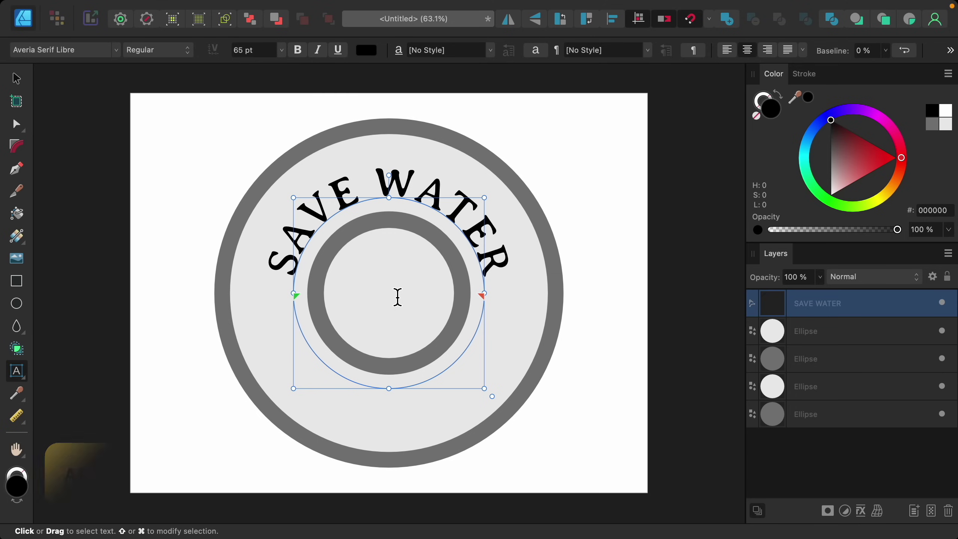
Kern each SAVE WATER letter pair tighter with Alt+Left Arrow.
key("alt+Left")
key("alt+Left")
key("alt+Left")
key("alt+Left")
key("alt+Left")
key("alt+Left")
key("alt+Left")
key("alt+Left")
key("alt+Left")
key("alt+Left")
key("alt+Left")
key("Right")
key("alt+Left")
key("alt+Left")
key("alt+Left")
key("alt+Left")
key("alt+Left")
key("alt+Left")
key("alt+Left")
key("alt+Left")
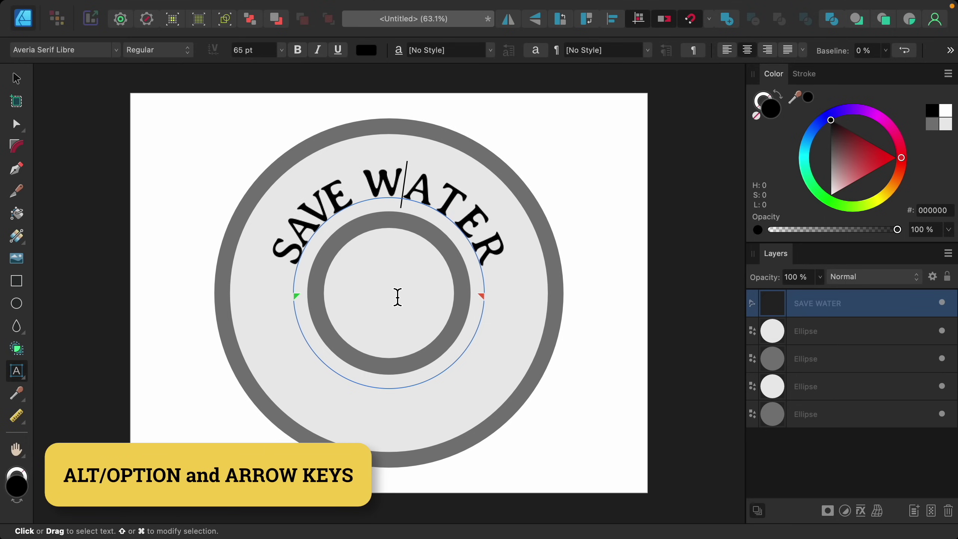
key("Right")
key("alt+Left")
key("alt+Left")
key("alt+Left")
key("Right")
key("alt+Left")
key("alt+Left")
key("Right")
key("alt+Left")
key("alt+Left")
key("alt+Left")
key("alt+Left")
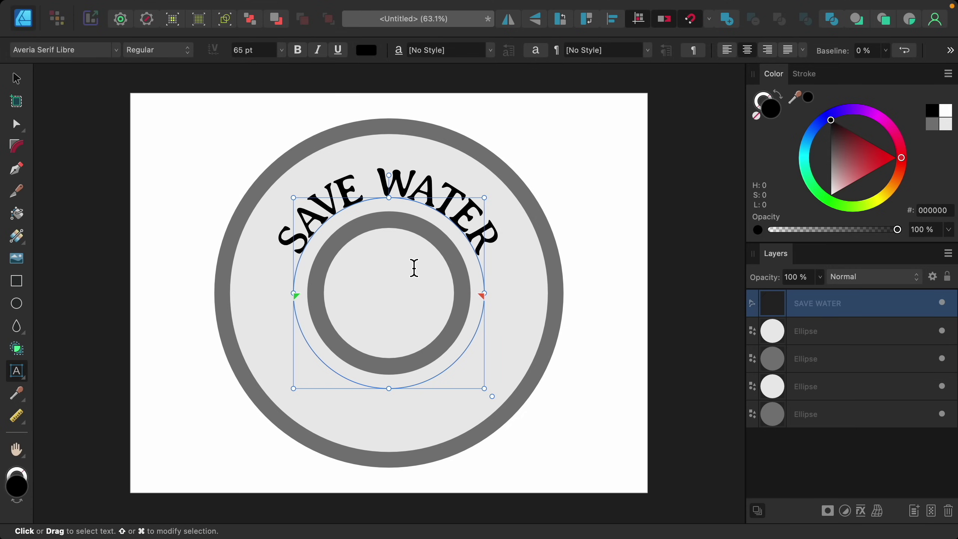
Set the whole SAVE WATER text to 68 pt, then nudge it up to 70 pt.
triple_click(434, 195)
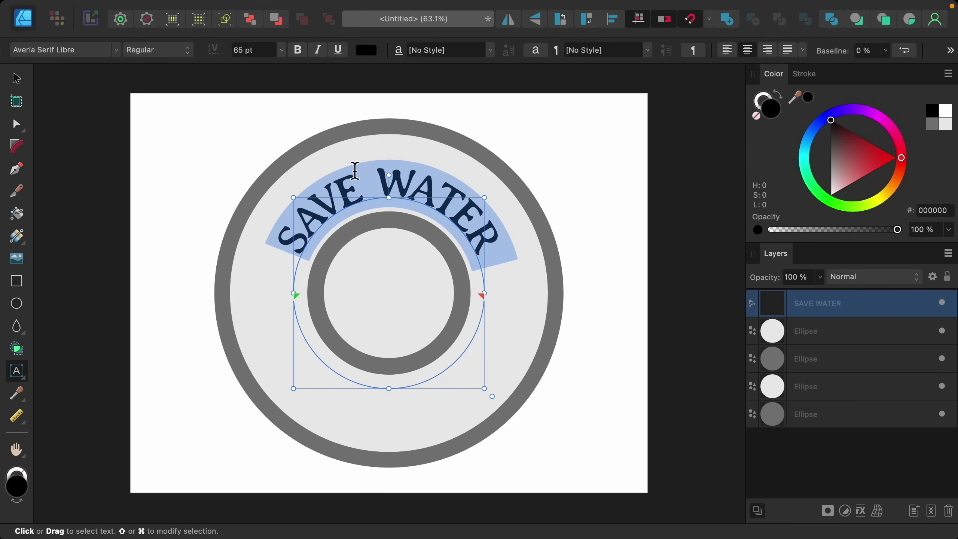
left_click(269, 51)
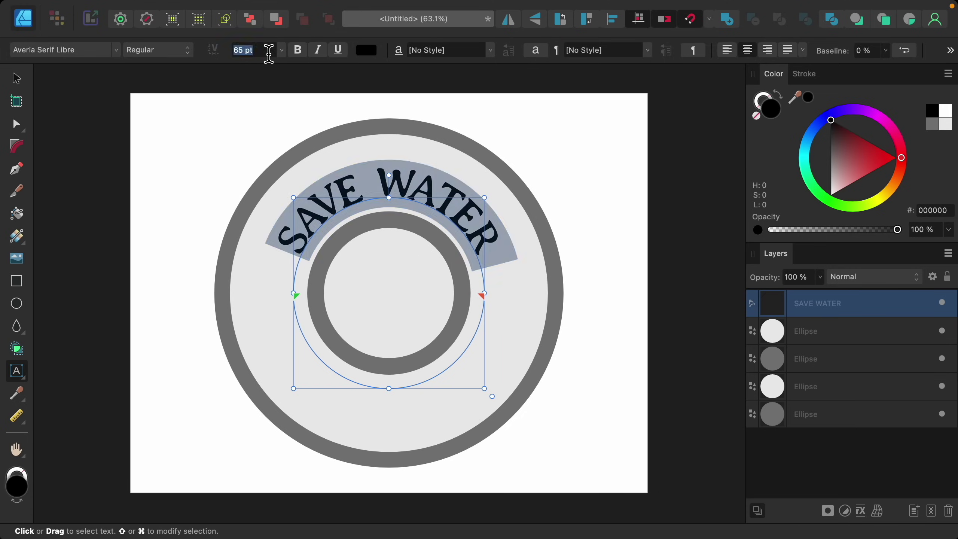
type("68")
key("Return")
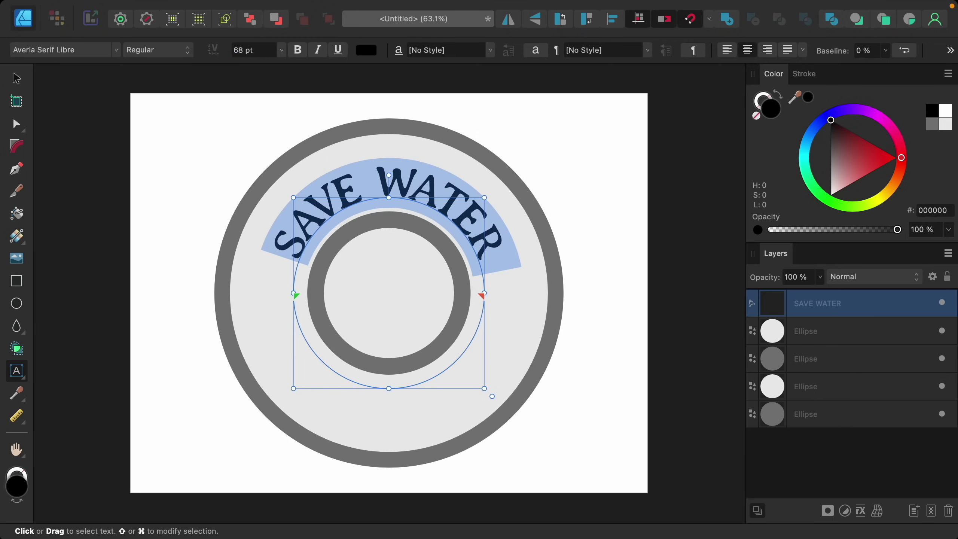
key("super+shift+period")
key("super+shift+period")
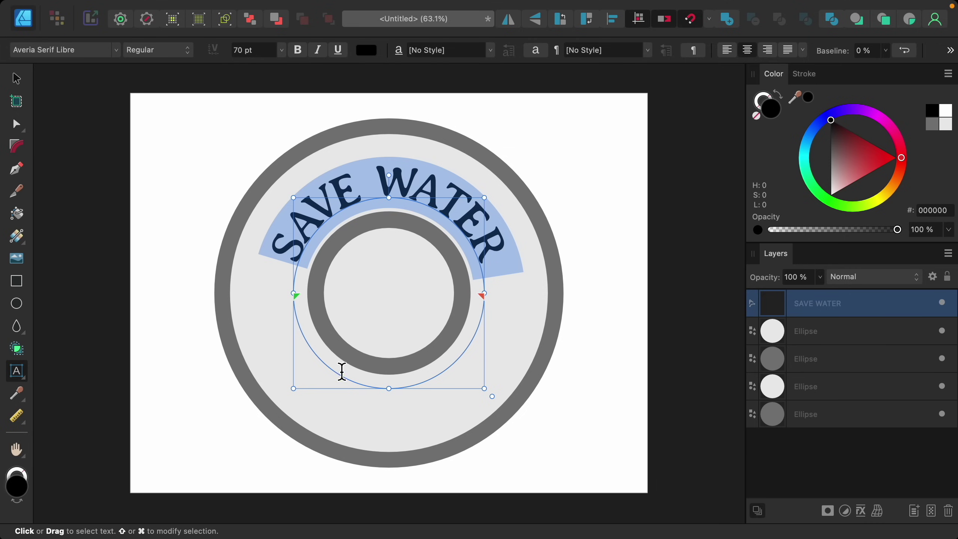
Draw a 6.187 in grey circle from the badge centre over the SAVE WATER text.
left_click(15, 309)
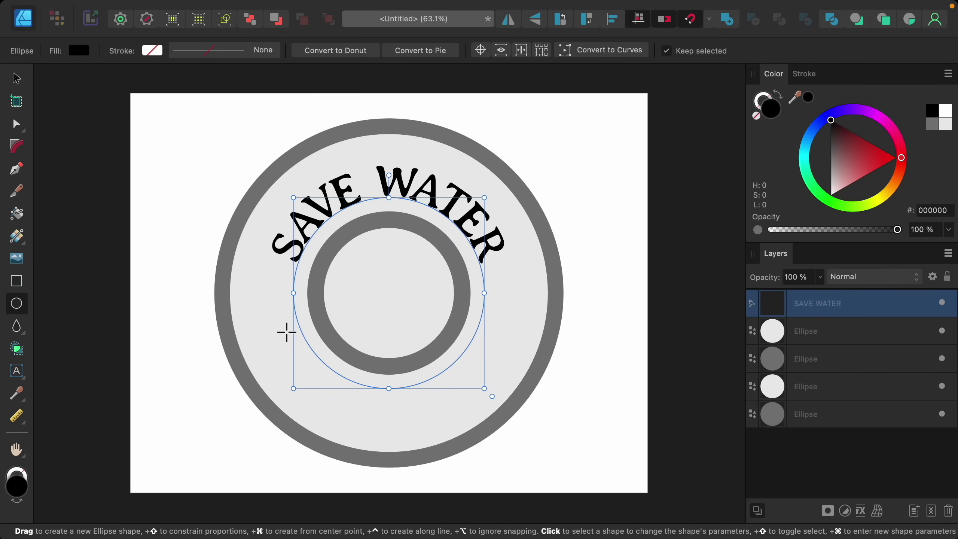
left_click(393, 297)
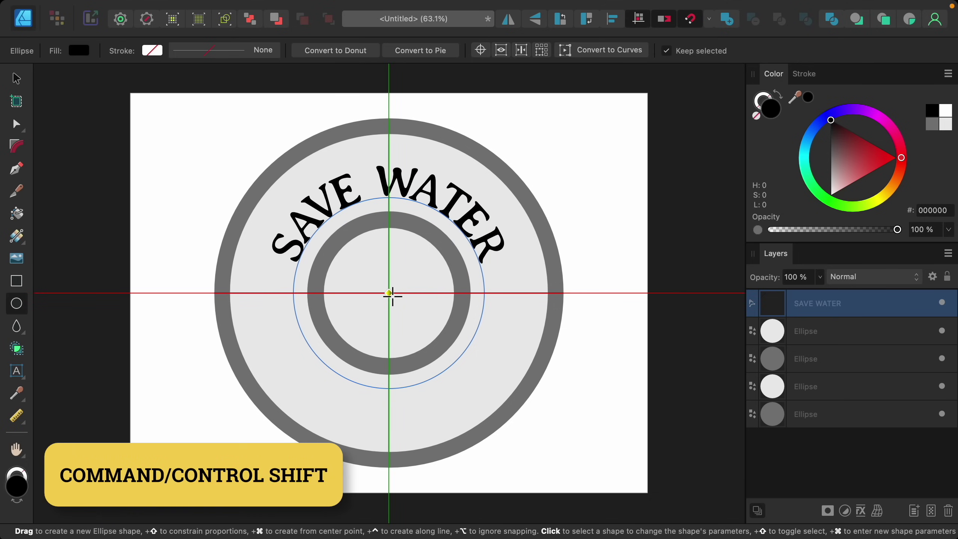
left_click_drag(393, 293, 593, 388)
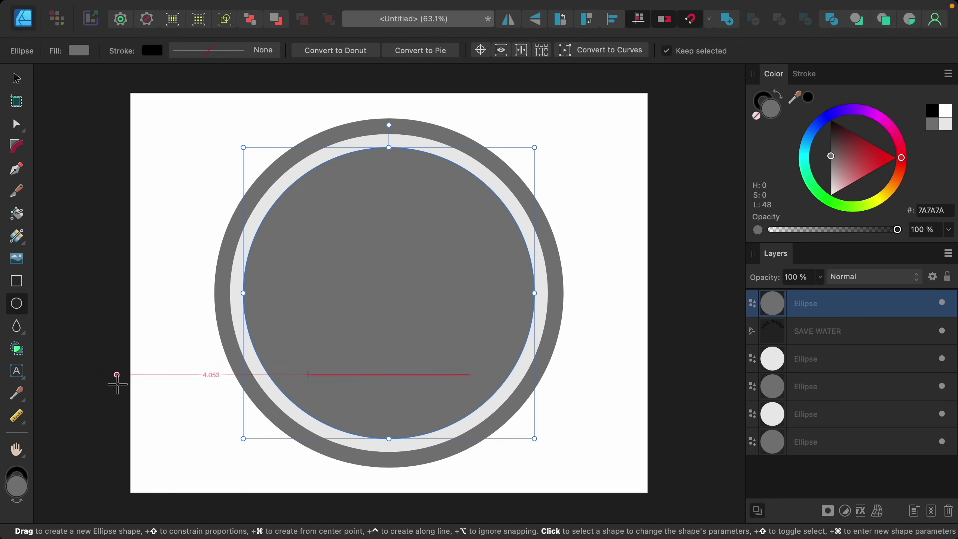
left_click(31, 378)
Type PLANT NATIVES along the lower edge of the grey circle's text path.
left_click(90, 376)
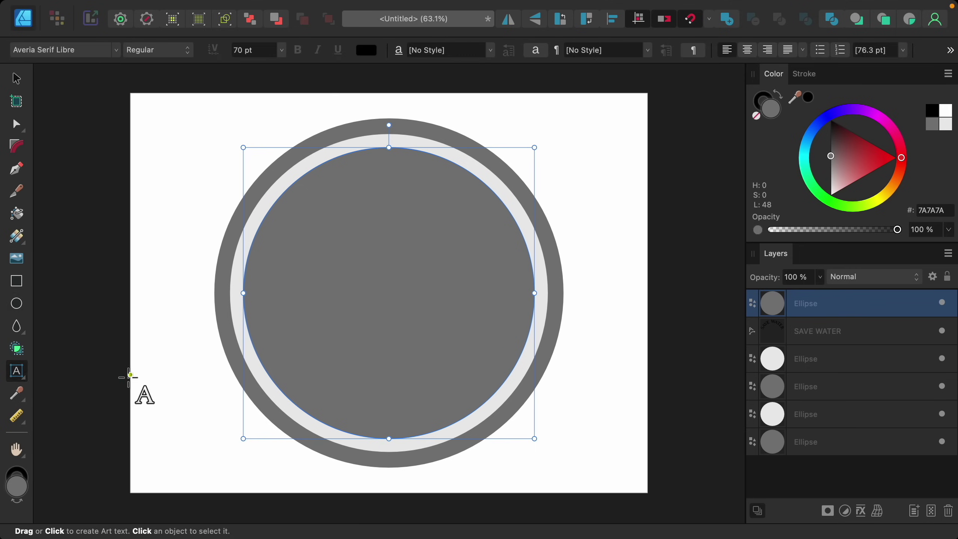
left_click(277, 372)
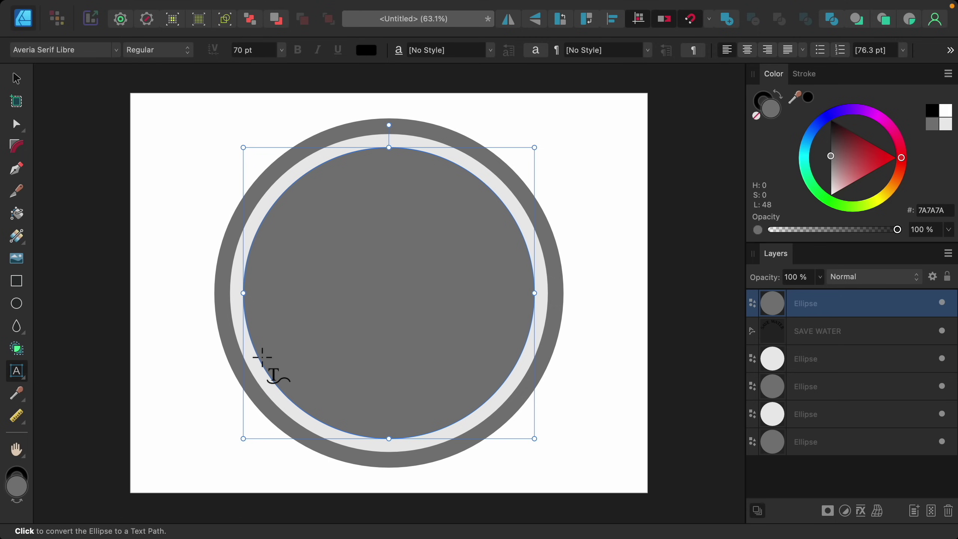
left_click(262, 357)
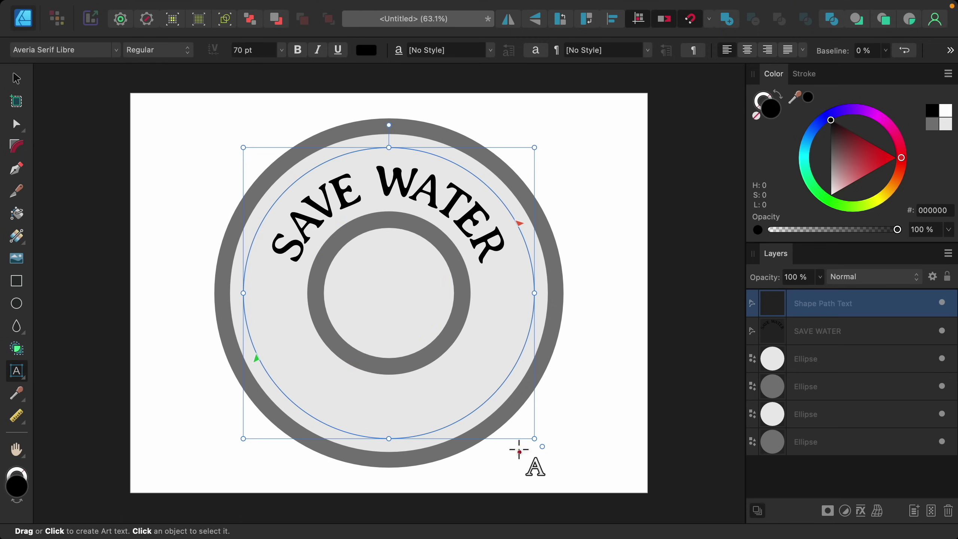
type("P")
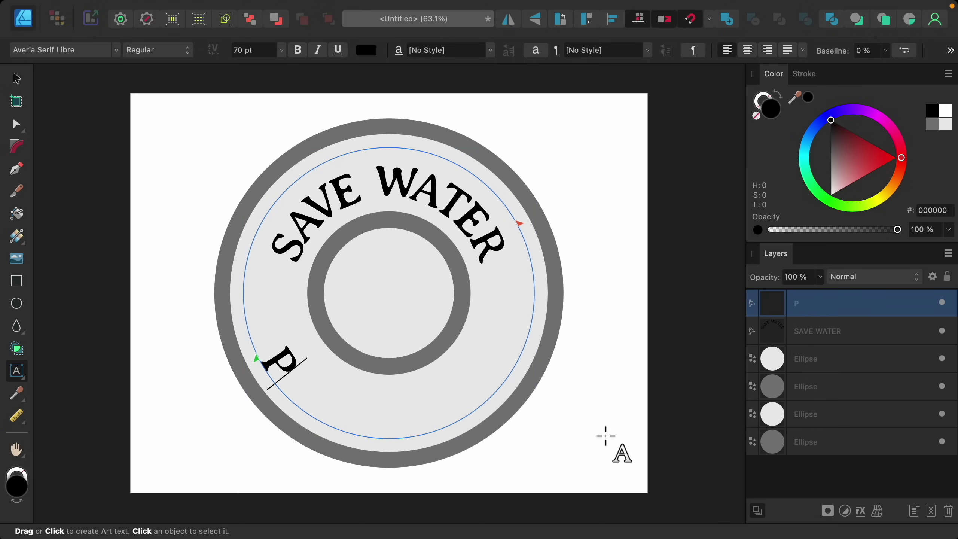
type("LANT NATIVES")
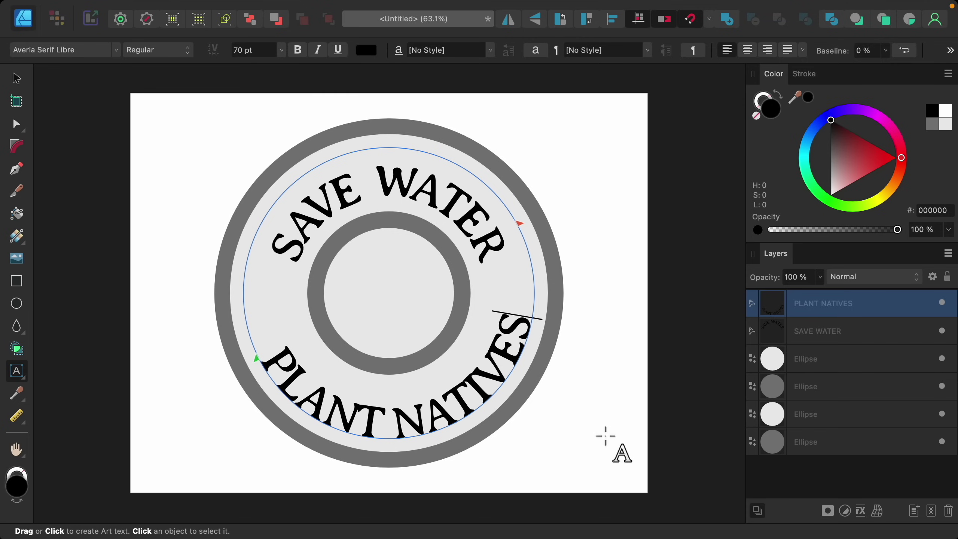
key("Escape")
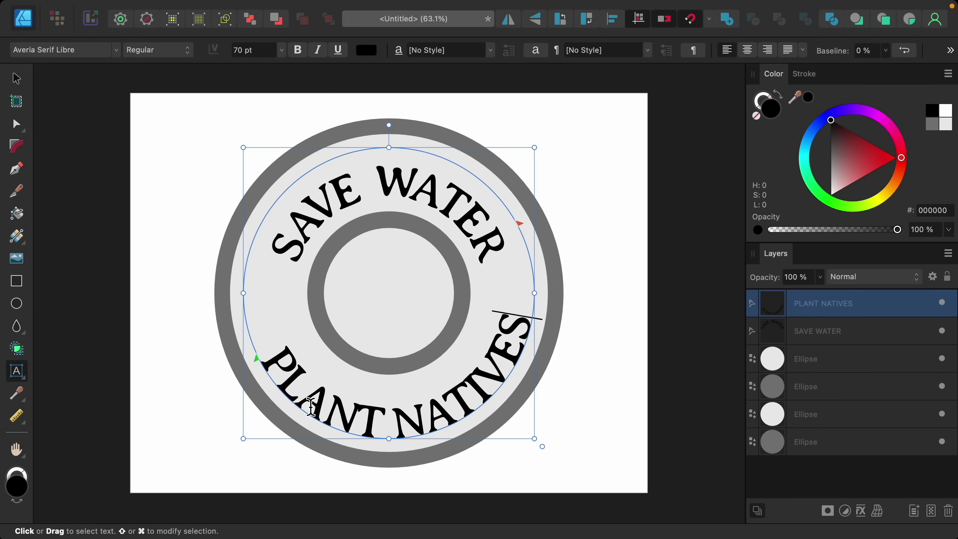
Stretch the PLANT NATIVES path ends to the circle's left and right sides and centre-align the text.
left_click_drag(258, 364, 245, 295)
left_click_drag(523, 226, 539, 294)
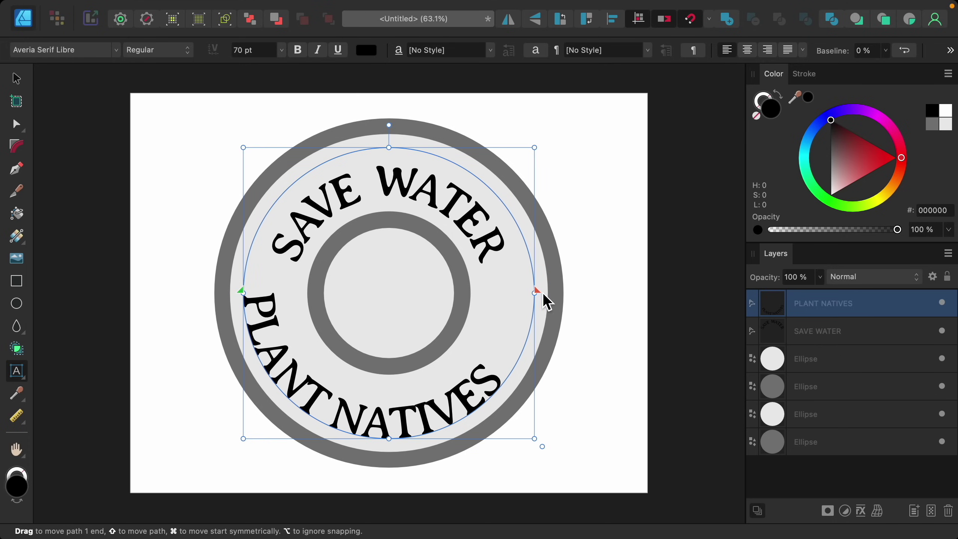
left_click(746, 52)
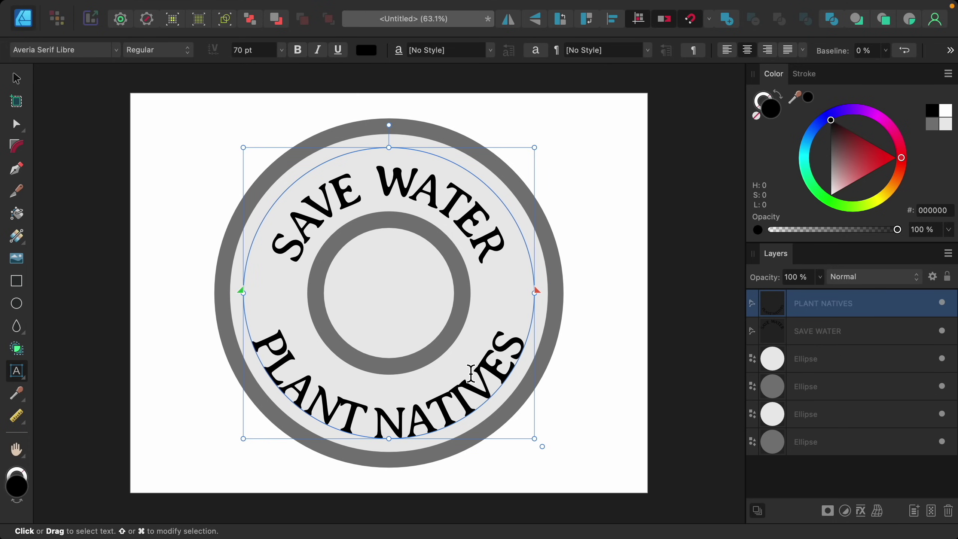
Set the whole PLANT NATIVES line to 60 pt.
triple_click(469, 398)
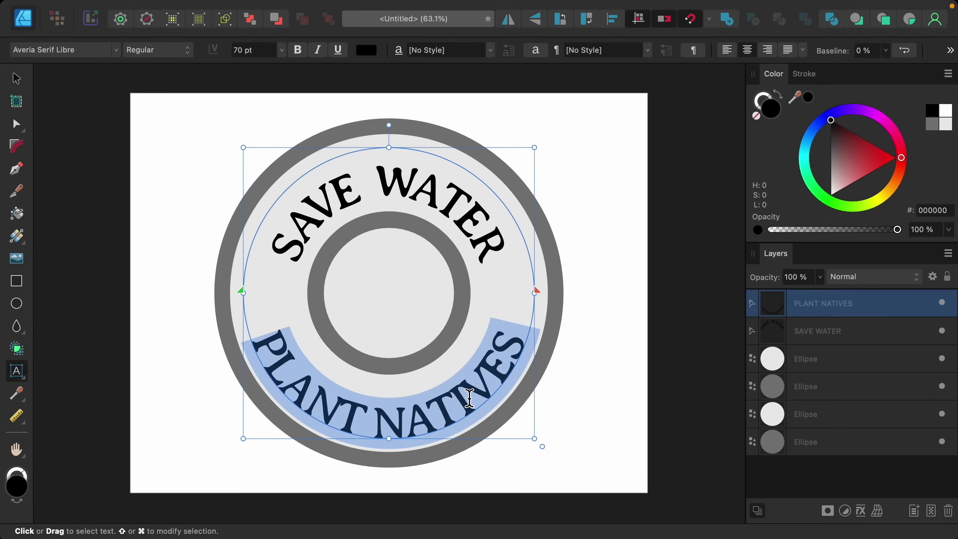
left_click(264, 53)
type("60")
key("Return")
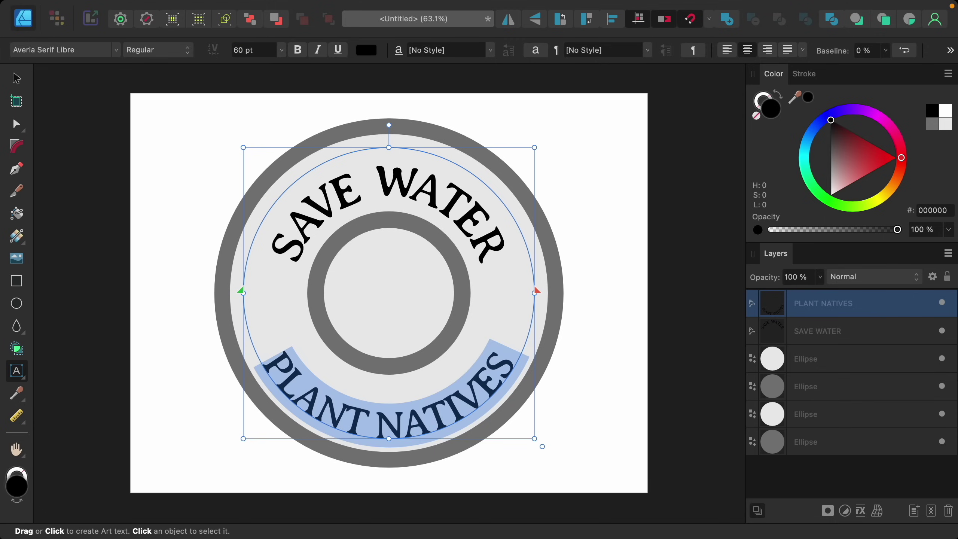
left_click(16, 79)
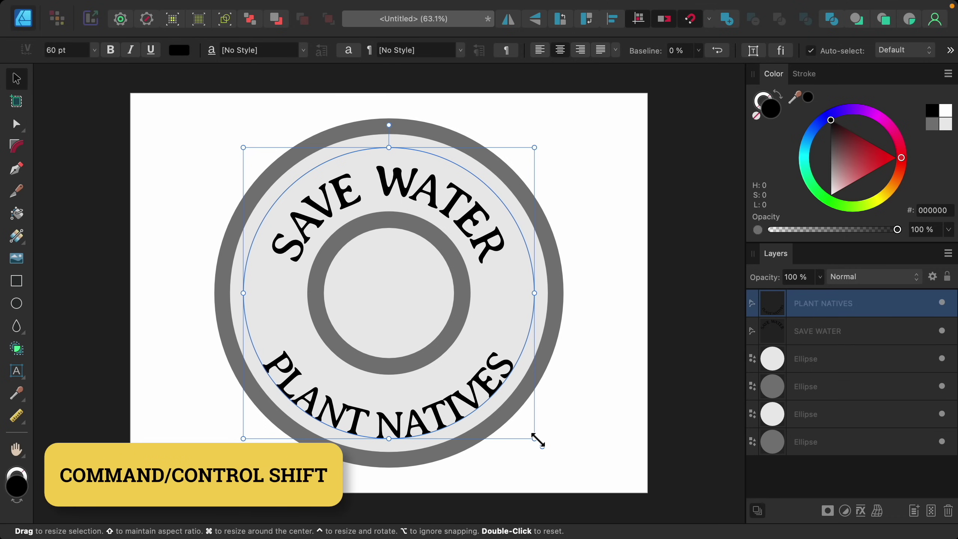
Shrink the PLANT NATIVES circle about its centre, then enlarge the SAVE WATER circle to about 4.507 in.
left_click_drag(536, 438, 532, 422)
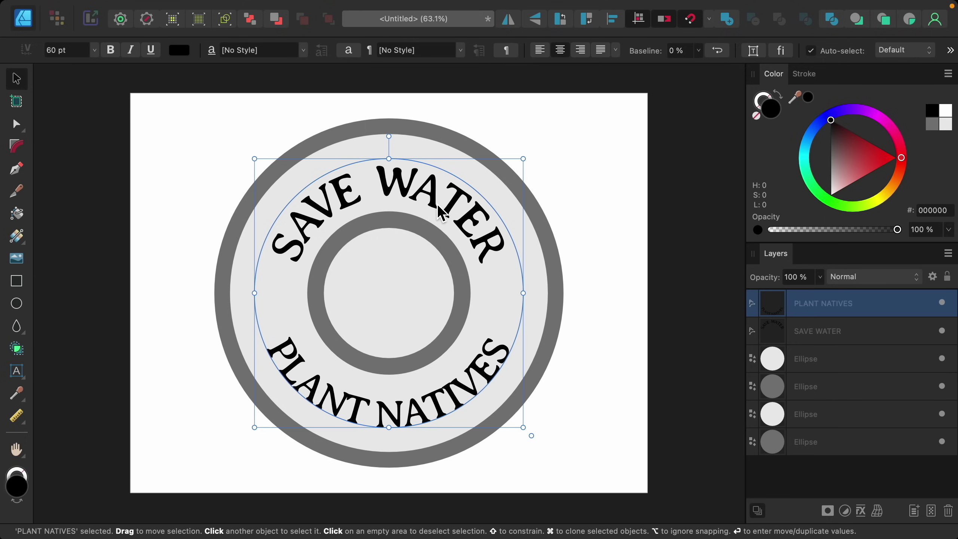
key("t")
left_click(796, 337)
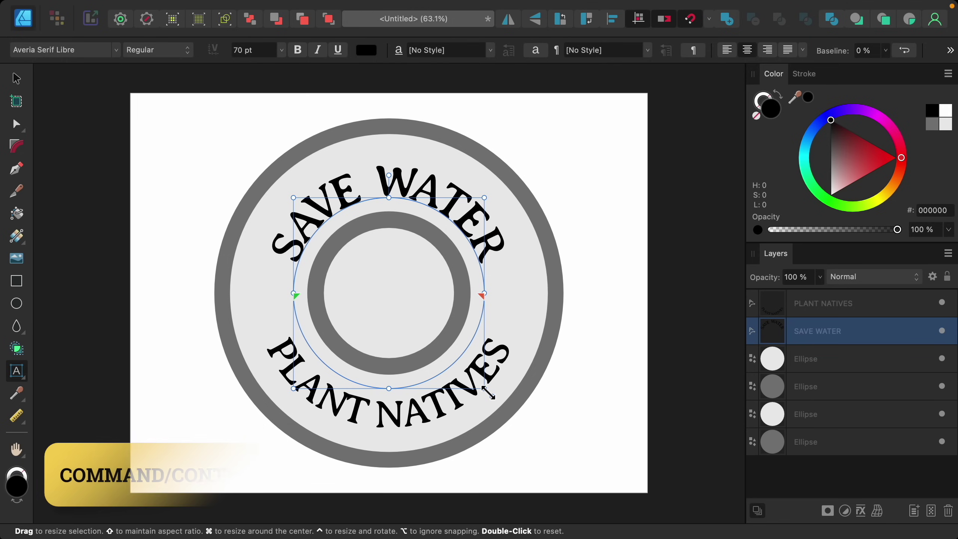
left_click_drag(489, 393, 503, 398)
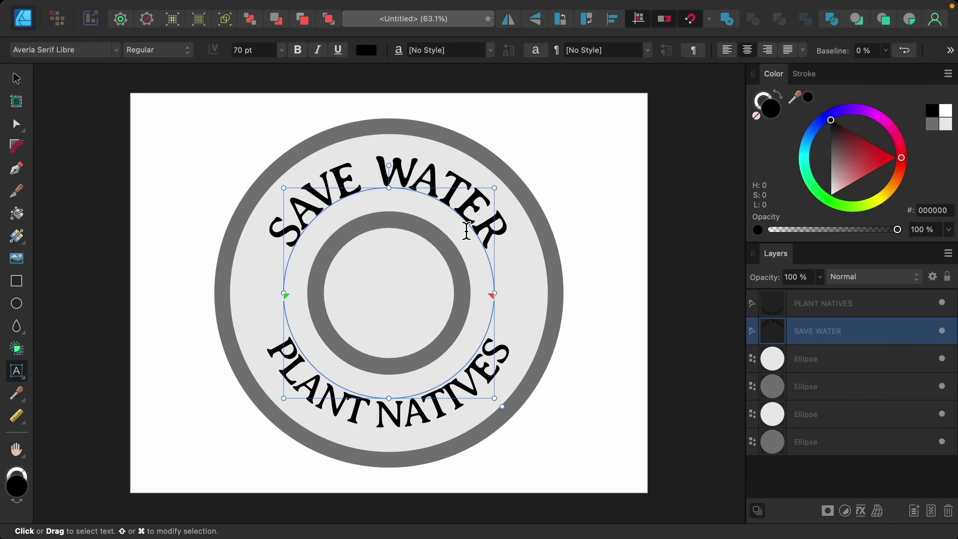
Kern PLANT NATIVES: loosen N–T in PLANT, widen the word gap, tighten letters in NATIVES.
left_click(431, 418)
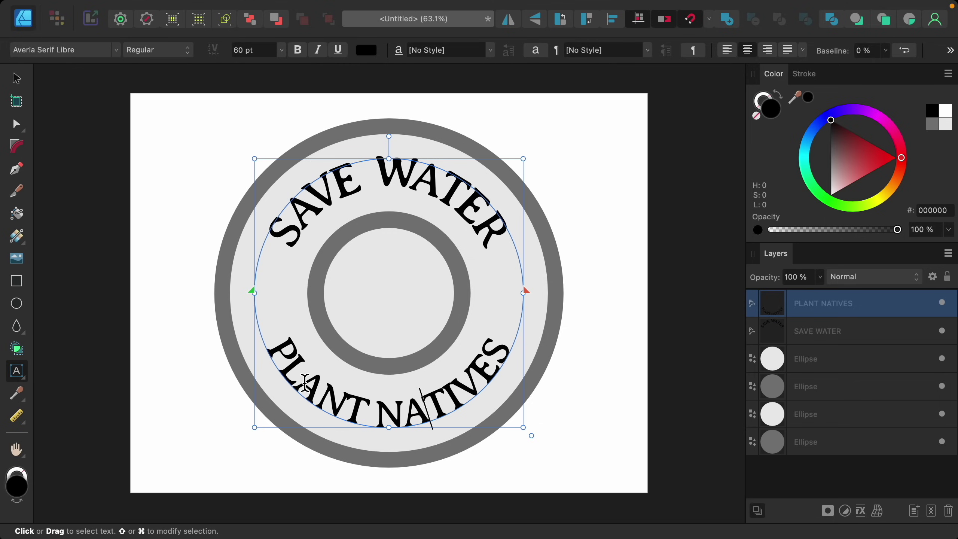
left_click(339, 408)
key("alt+Right")
key("alt+Right")
key("Right")
key("alt+Right")
key("alt+Right")
key("alt+Right")
key("alt+Right")
key("alt+Right")
key("alt+Right")
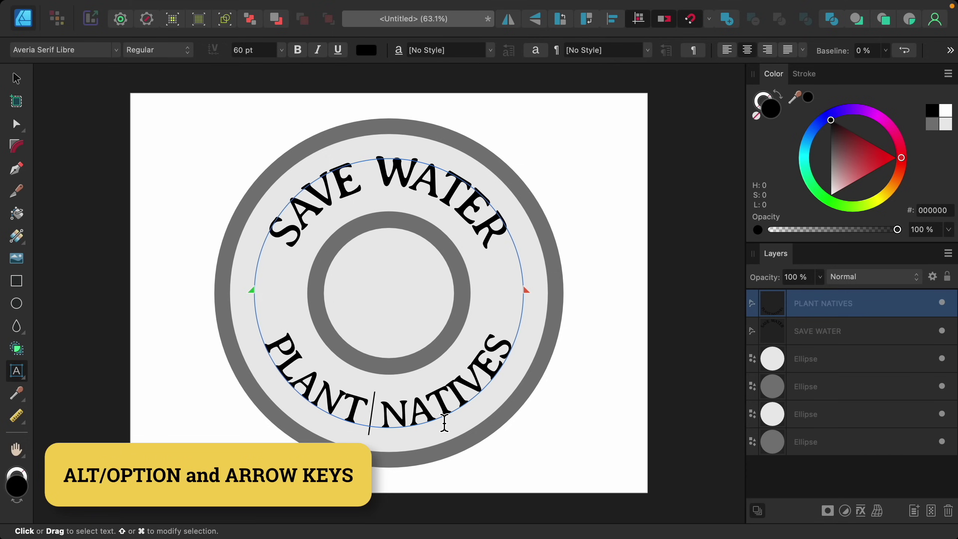
key("Right")
key("Right")
key("alt+Left")
key("alt+Left")
key("Right")
key("alt+Left")
key("alt+Left")
key("Right")
key("Right")
key("Right")
key("Right")
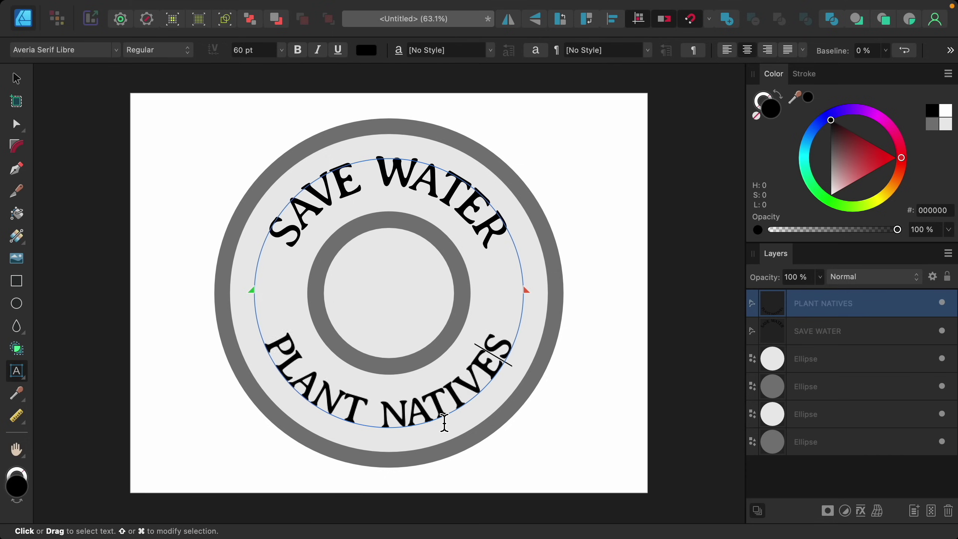
scroll(444, 422, "down", 3)
scroll(443, 421, "up", 2)
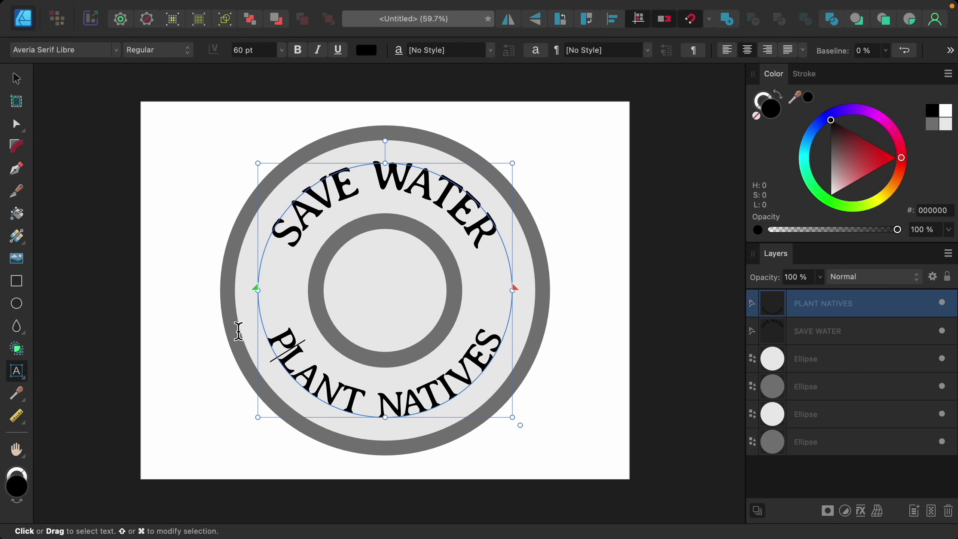
Draw a grey 7A7A7A teardrop with the Tear Tool on the ring's left side between the text arcs.
left_click(28, 337)
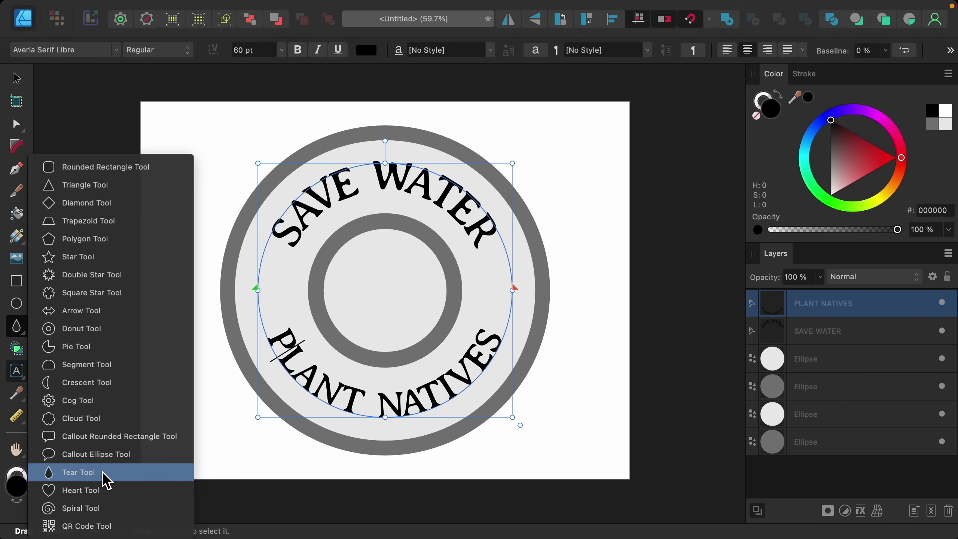
left_click(113, 477)
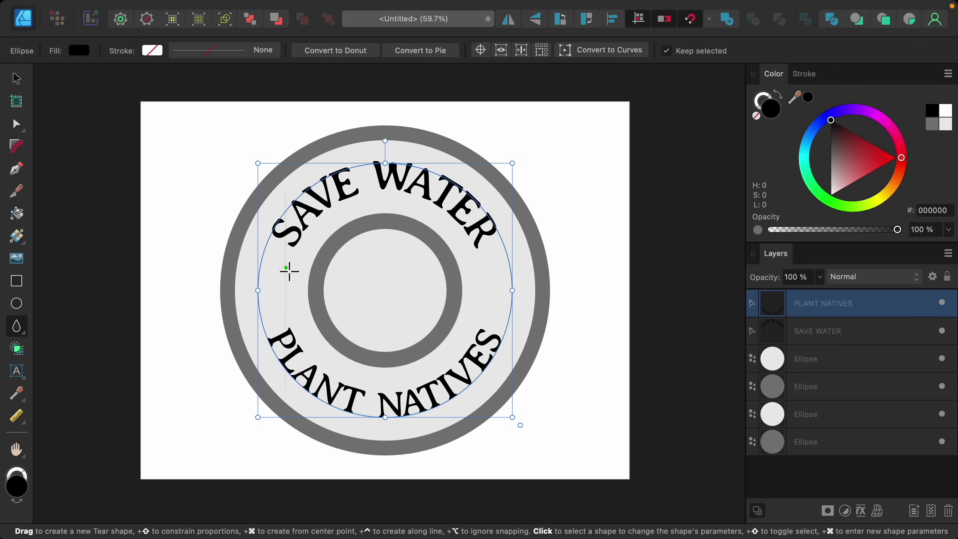
scroll(290, 271, "up", 5)
scroll(289, 271, "up", 3)
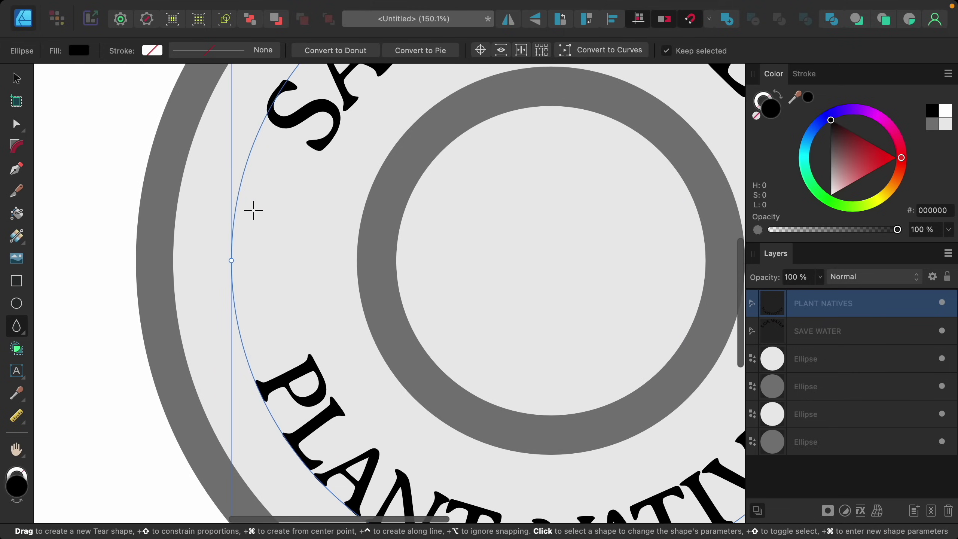
left_click_drag(252, 209, 318, 303)
left_click_drag(301, 210, 290, 210)
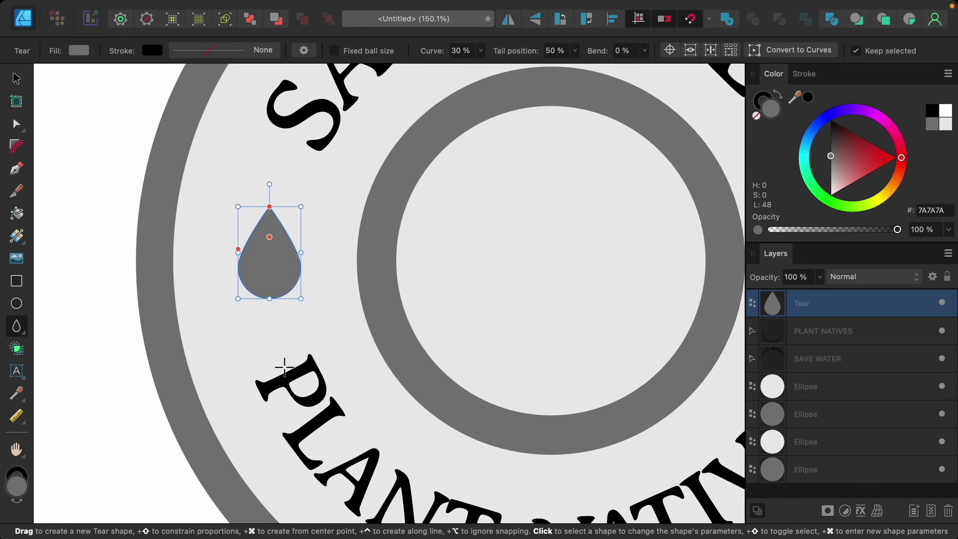
scroll(289, 216, "down", 2)
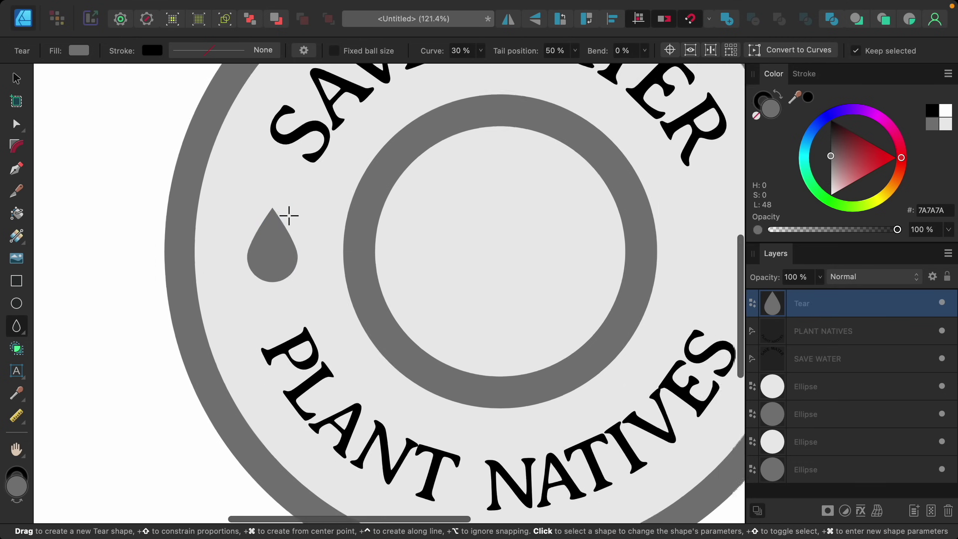
scroll(289, 215, "down", 2)
scroll(289, 216, "down", 3)
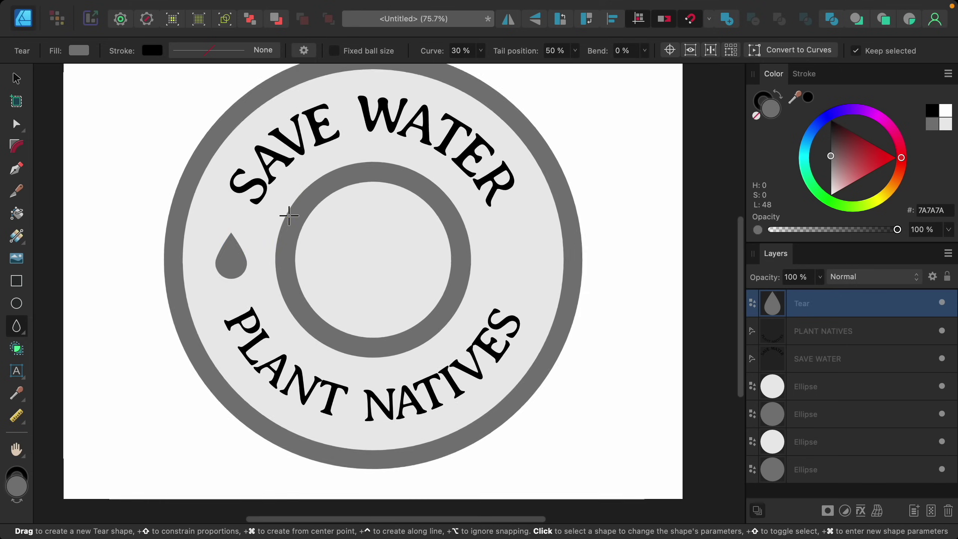
left_click(16, 79)
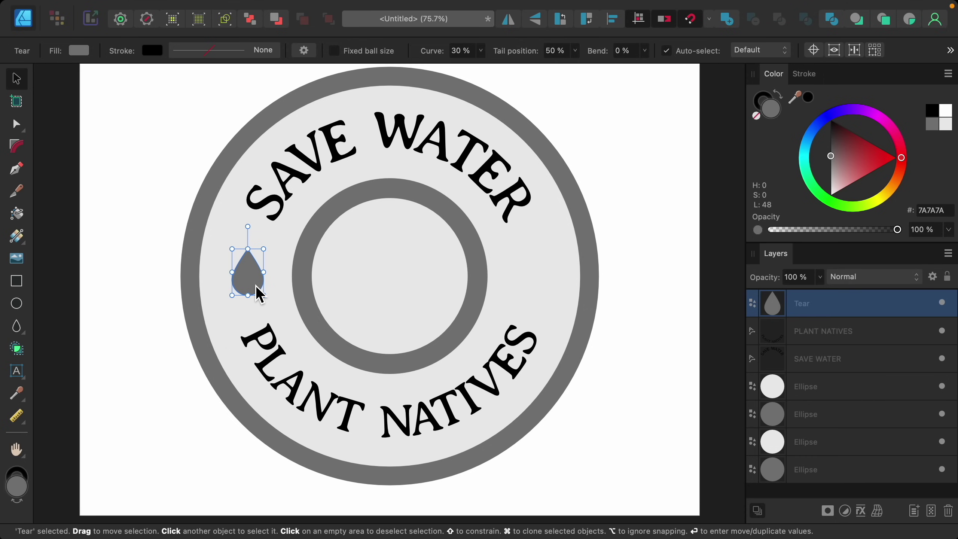
Clone the teardrop to the ring's right side, level with the left one.
key("ctrl+shift")
mouse_move(268, 283)
left_mouse_down()
mouse_move(543, 282)
mouse_move(533, 274)
left_mouse_up()
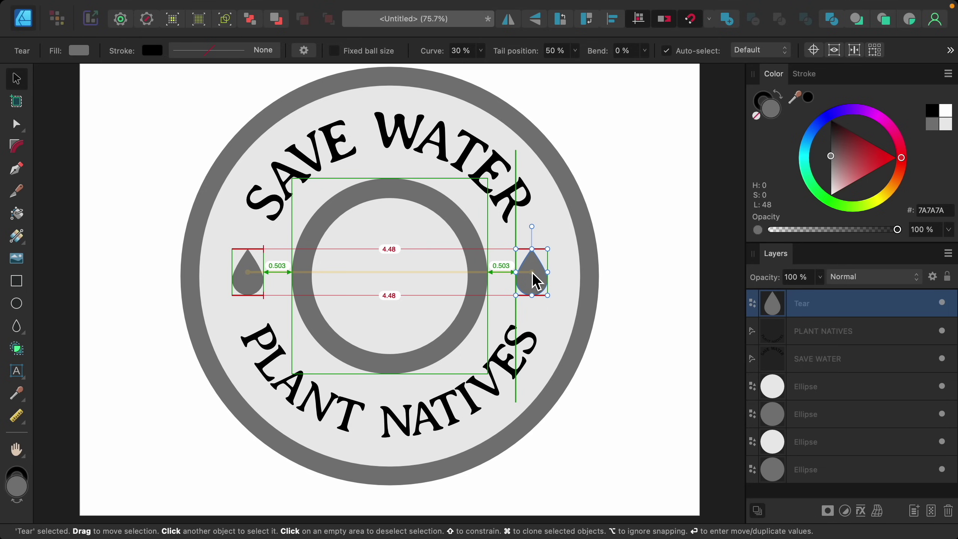
left_click_drag(536, 281, 536, 282)
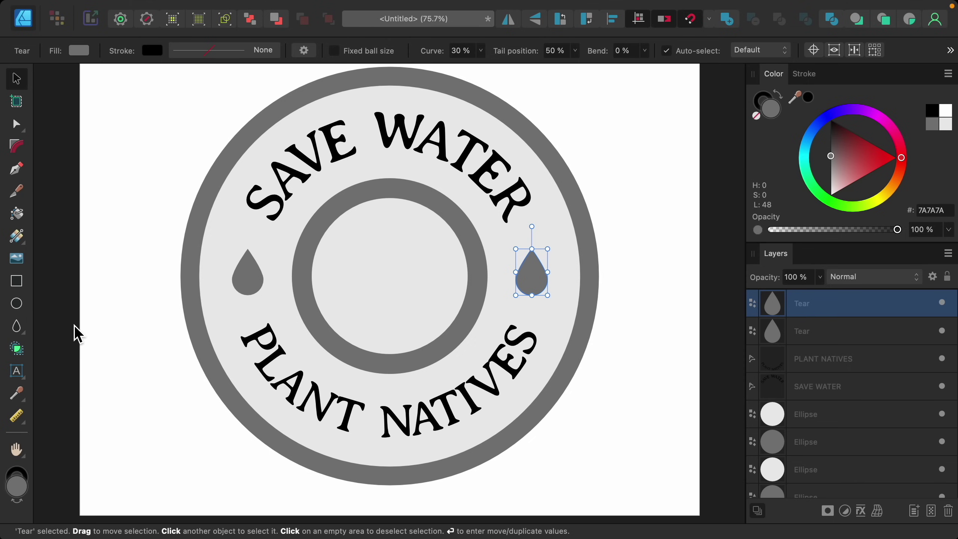
Draw a small circle at the ring's centre, restack it, and colour it pale grey C7C7C7.
left_click(17, 304)
scroll(385, 276, "up", 5)
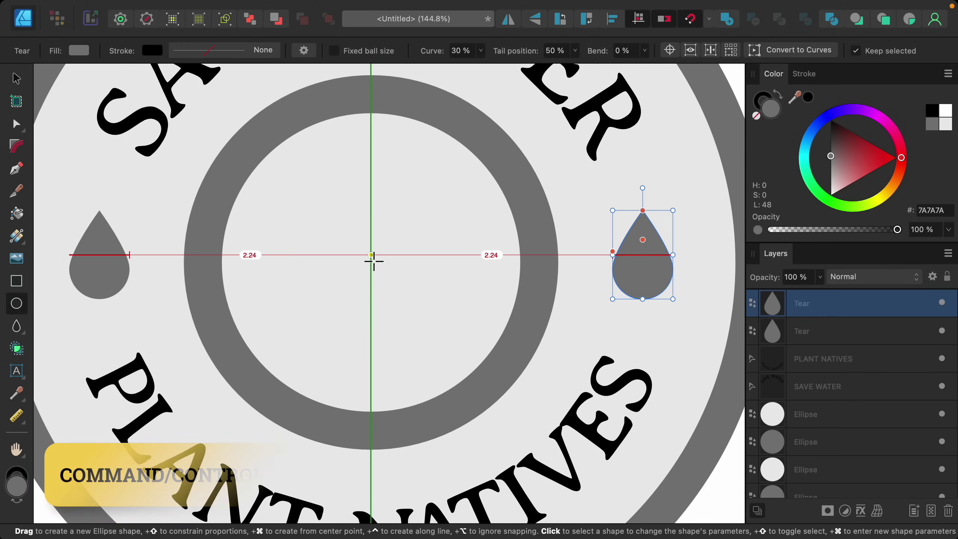
left_click_drag(374, 266, 447, 295)
left_click_drag(817, 335, 817, 298)
mouse_move(849, 177)
left_mouse_down()
mouse_move(832, 198)
mouse_move(831, 160)
mouse_move(831, 179)
left_mouse_up()
left_click(826, 304)
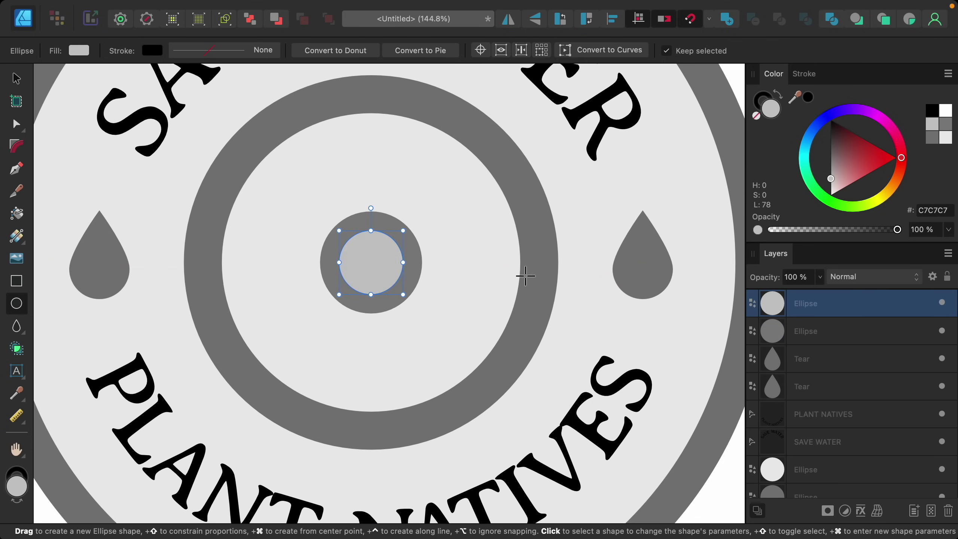
scroll(505, 278, "down", 2)
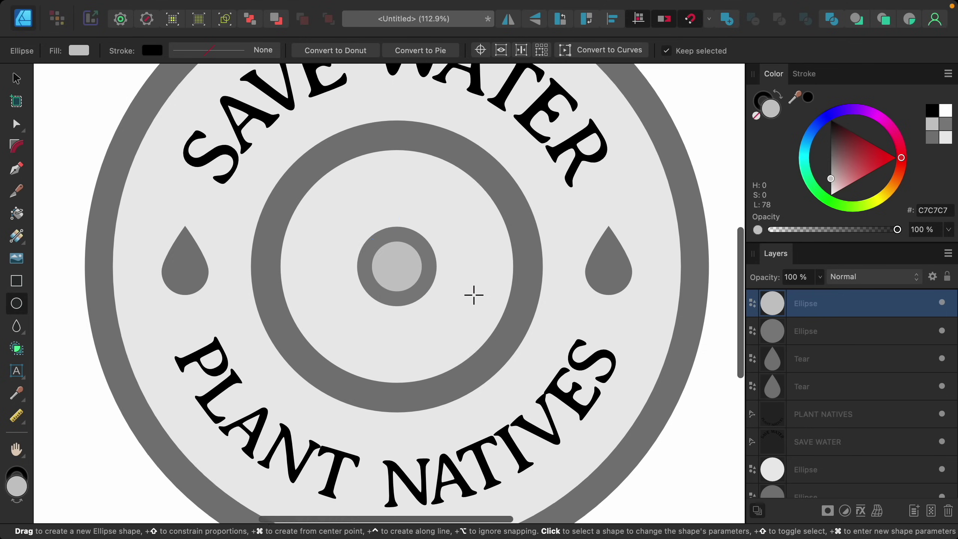
scroll(474, 295, "up", 5)
scroll(473, 295, "right", 6)
scroll(474, 295, "up", 1)
scroll(474, 295, "right", 1)
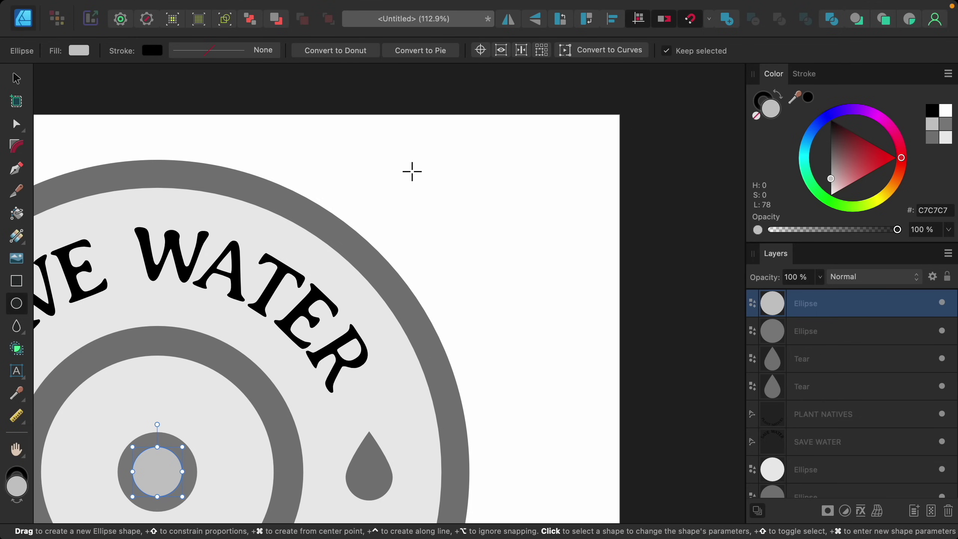
Draw a circle, clone an overlapping copy to its right, stretch both taller, and intersect them.
left_click_drag(398, 153, 504, 235)
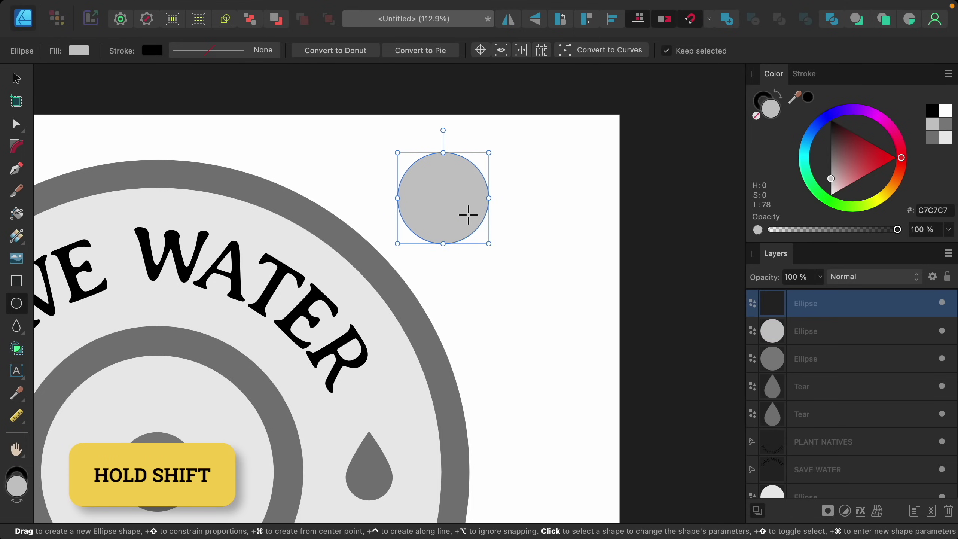
left_click(17, 80)
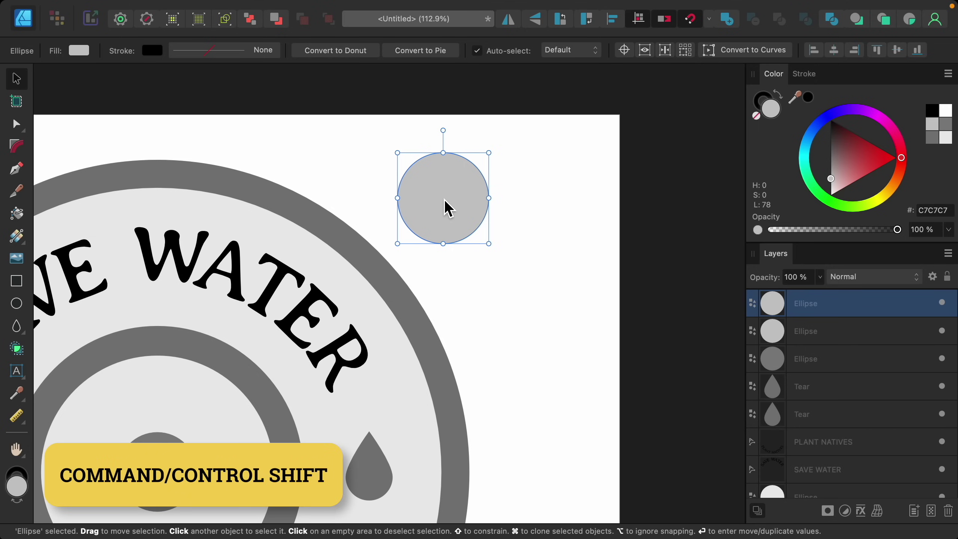
mouse_move(438, 205)
left_mouse_down()
mouse_move(522, 208)
mouse_move(494, 208)
left_mouse_up()
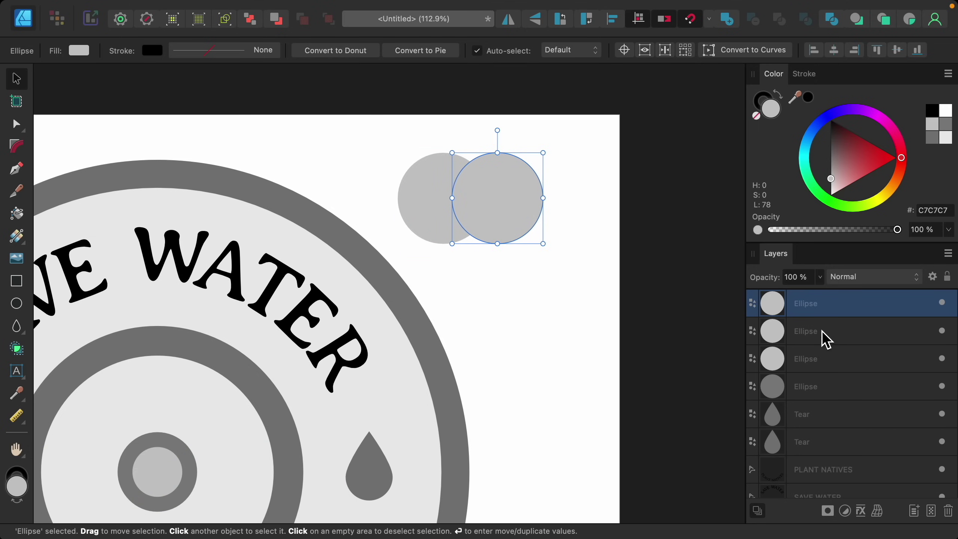
left_click(834, 331, "shift")
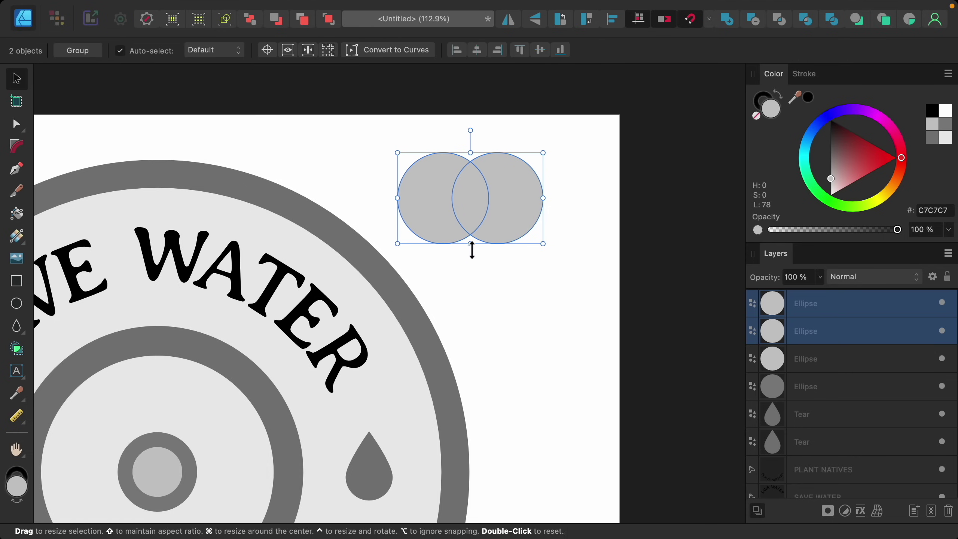
left_click_drag(473, 250, 475, 272)
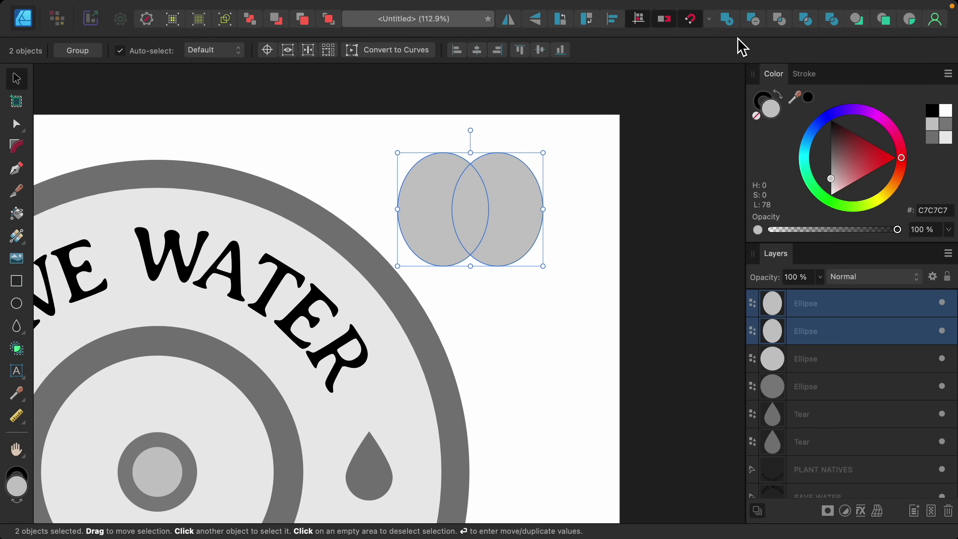
left_click(784, 26)
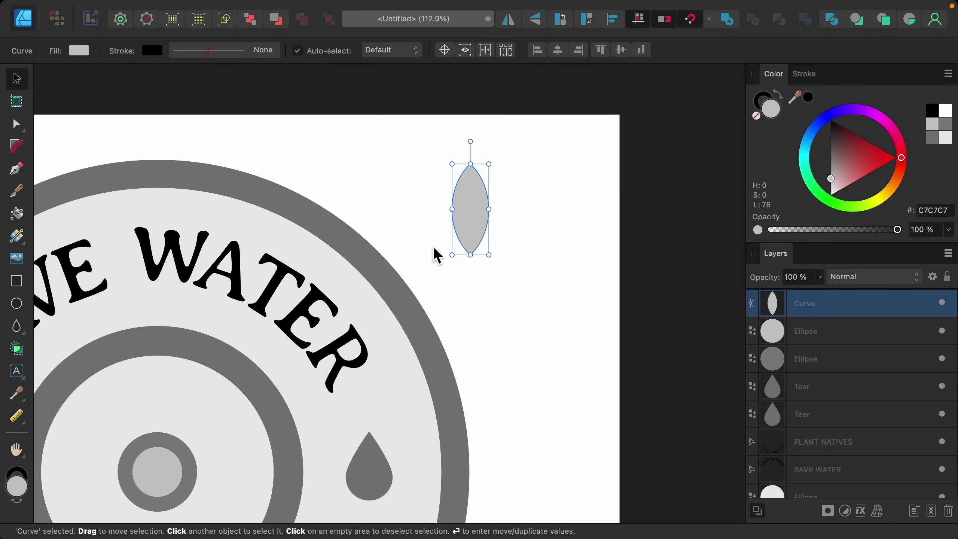
Move and shrink the lens petal upright above the centre circle, layered behind the Ellipses.
left_click_drag(478, 202, 173, 414)
scroll(172, 411, "down", 3)
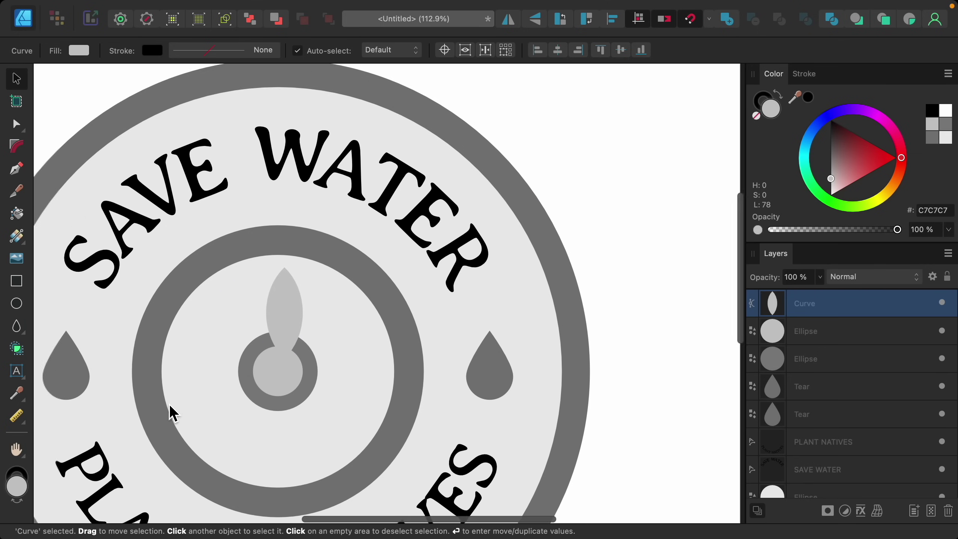
scroll(186, 410, "up", 5)
left_click_drag(371, 327, 373, 317)
left_click_drag(356, 268, 364, 273)
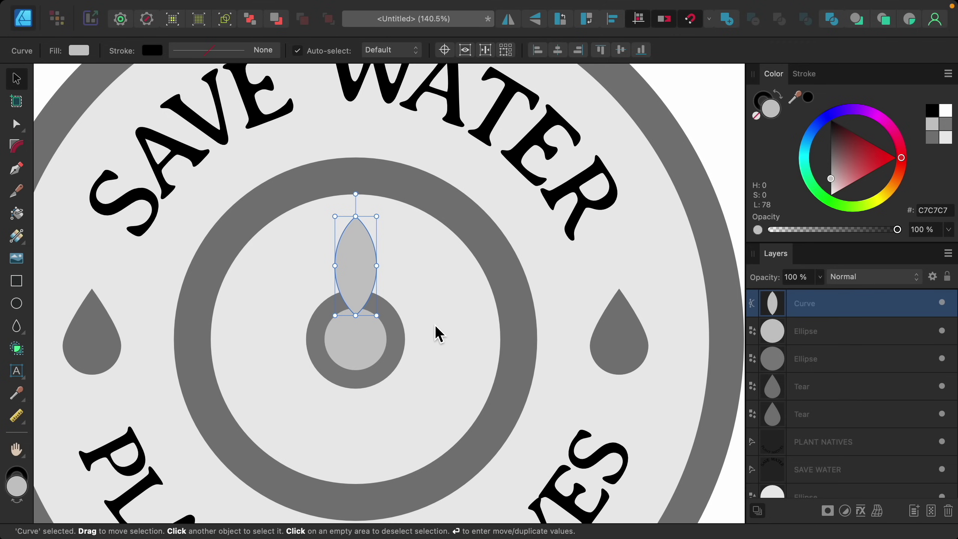
left_click_drag(811, 310, 792, 377)
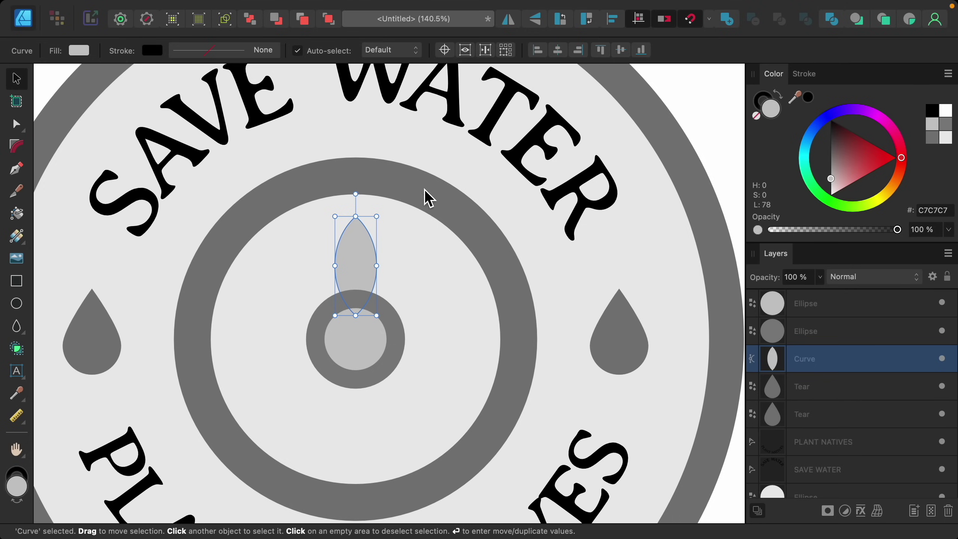
Show the transform origin and snap the petal's pivot to the centre circle's middle.
left_click(449, 55)
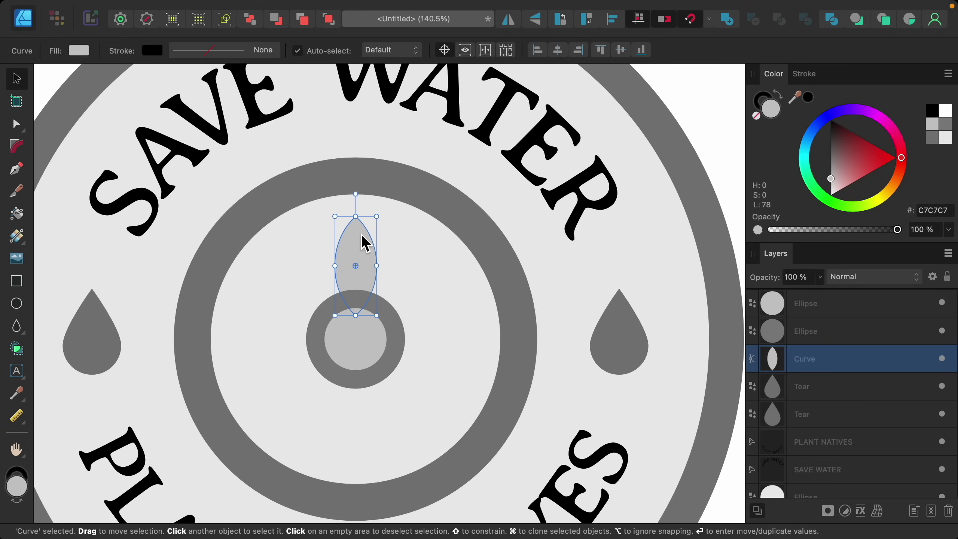
mouse_move(361, 195)
left_mouse_down()
mouse_move(402, 214)
mouse_move(434, 250)
mouse_move(399, 197)
mouse_move(336, 182)
mouse_move(366, 179)
left_mouse_up()
left_click_drag(362, 275, 361, 347)
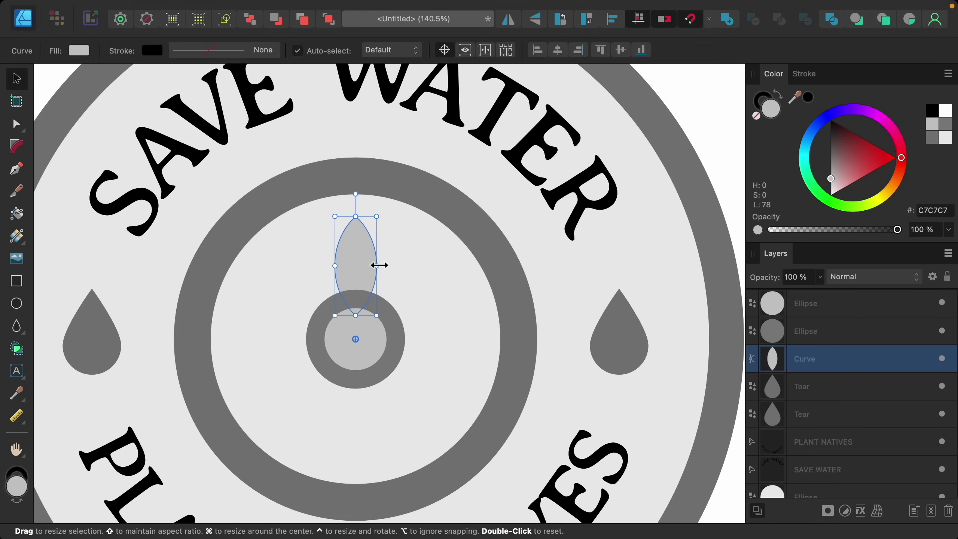
mouse_move(356, 194)
left_mouse_down()
mouse_move(442, 222)
mouse_move(477, 253)
mouse_move(443, 223)
mouse_move(356, 195)
left_mouse_up()
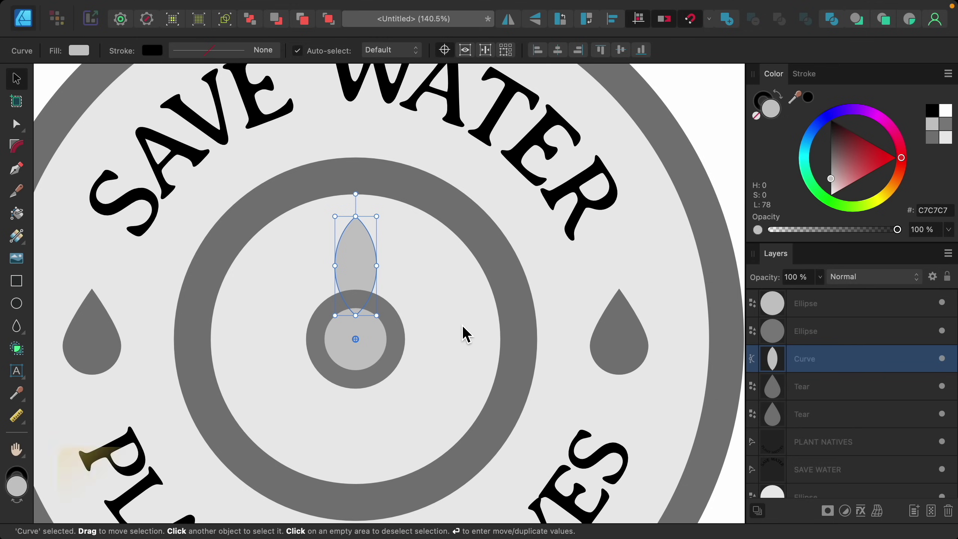
Duplicate the petal rotated 30° and repeat Cmd+J until the petals ring the centre.
key("super+j")
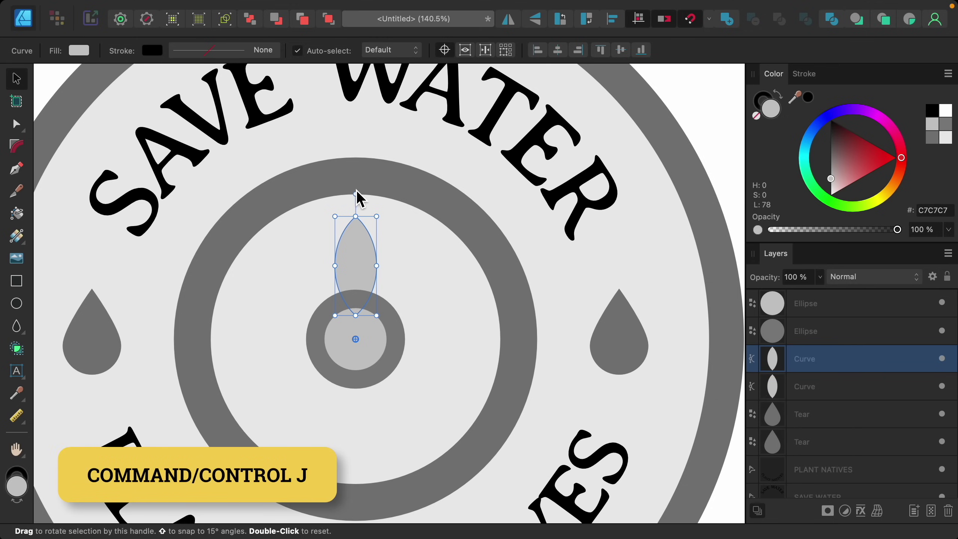
left_click_drag(359, 196, 439, 212)
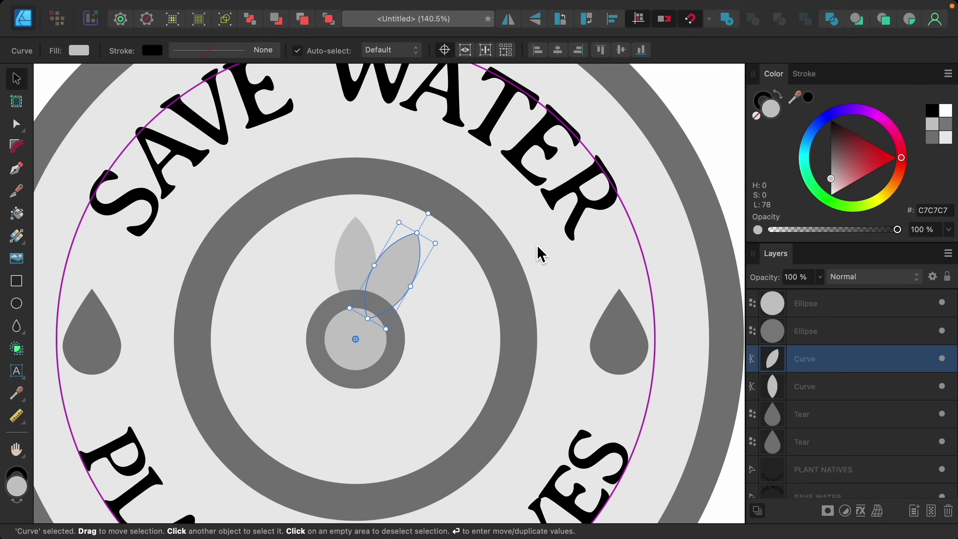
key("super+j")
key("super+j")
key("super+j")
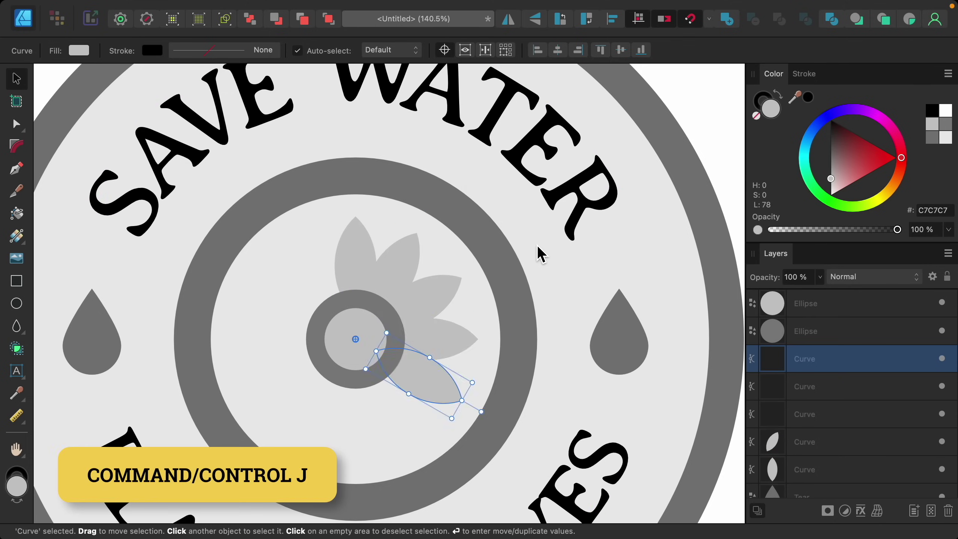
key("super+j")
key("super+j")
key("super+j")
key("super+j")
key("super+j")
key("super+j")
key("super+j")
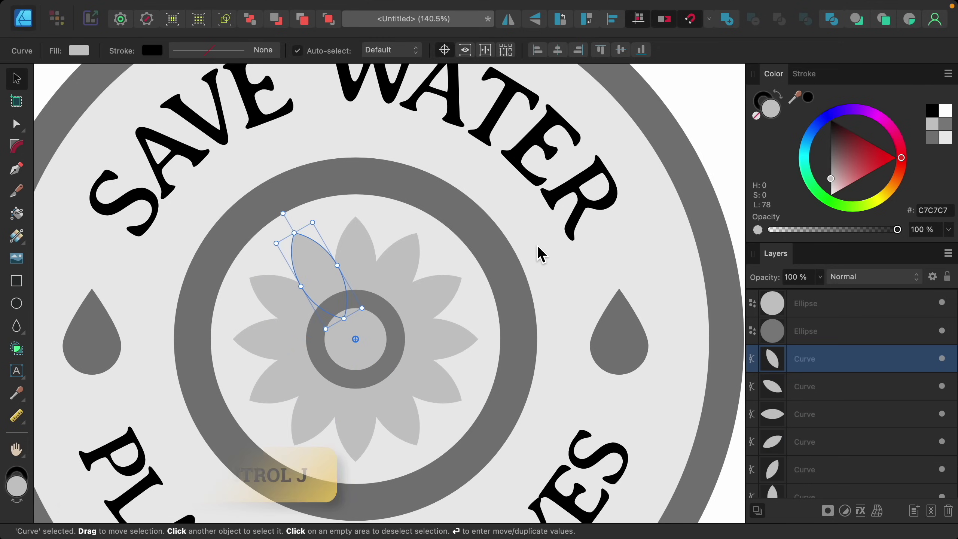
key("super+0")
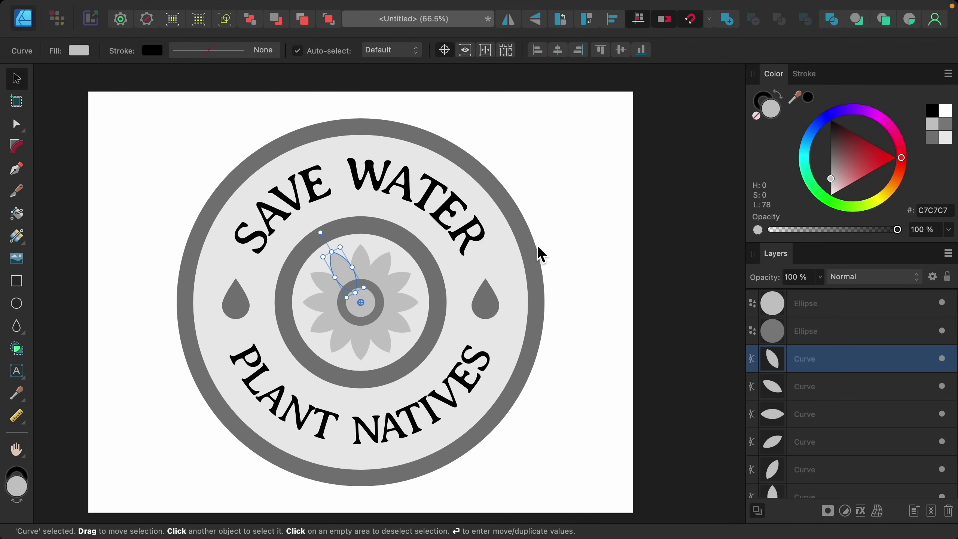
Colour the petals and both SAVE WATER and PLANT NATIVES texts orange.
scroll(830, 411, "down", 3)
left_click(820, 368, "shift")
left_click(820, 375, "super")
left_click(819, 403, "super")
left_click(834, 192)
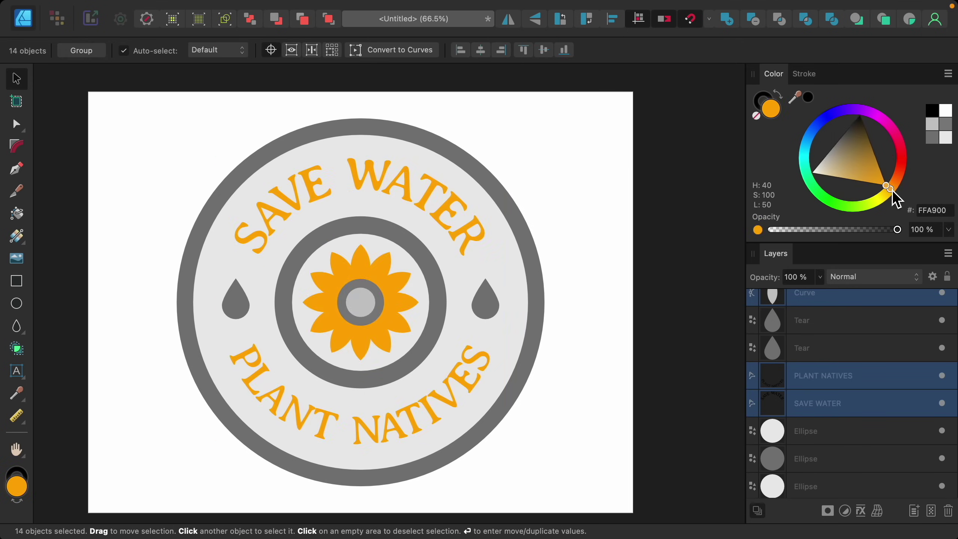
left_click_drag(834, 192, 882, 196)
Colour the two water drops and the flower's centre disc teal.
left_click(830, 348)
left_click(830, 320, "shift")
left_click(830, 431, "super")
left_click(813, 139)
left_click(840, 177)
left_click(807, 159)
Colour the flower's centre circle and the inner and outer rings dark red.
scroll(830, 370, "up", 5)
left_click(817, 306)
scroll(824, 377, "down", 5)
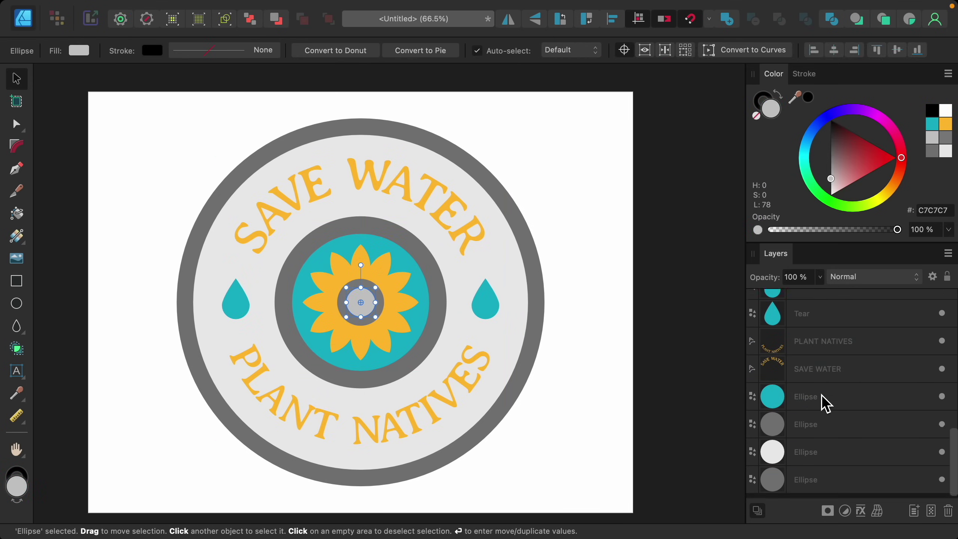
left_click(824, 429, "super")
left_click(824, 484, "super")
left_click(862, 140)
left_click_drag(903, 164, 907, 188)
Turn the light grey badge background circles dark brown with an orange-leaning hue.
left_click(865, 154)
left_click(814, 456)
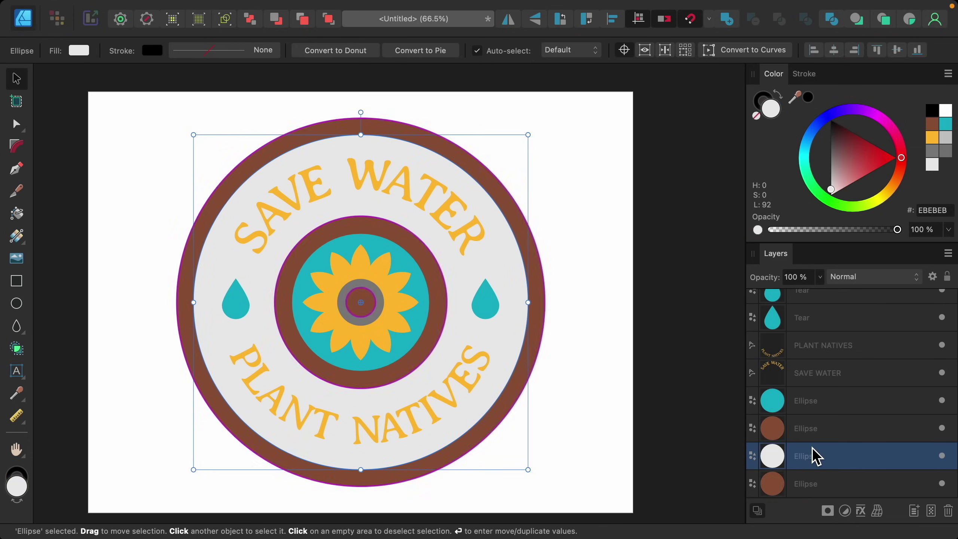
scroll(817, 378, "up", 5)
left_click(817, 331, "super")
left_click(856, 141)
Give the three ring circles a lighter brown shade.
left_click(902, 175)
scroll(815, 377, "down", 5)
left_click(815, 456, "super")
left_click(815, 428, "super")
left_click(814, 484, "super")
left_click(864, 151)
Adjust the text and petals to a golden orange FFBC30.
left_click(815, 346)
scroll(805, 392, "up", 5)
left_click(804, 423, "shift")
scroll(811, 377, "down", 5)
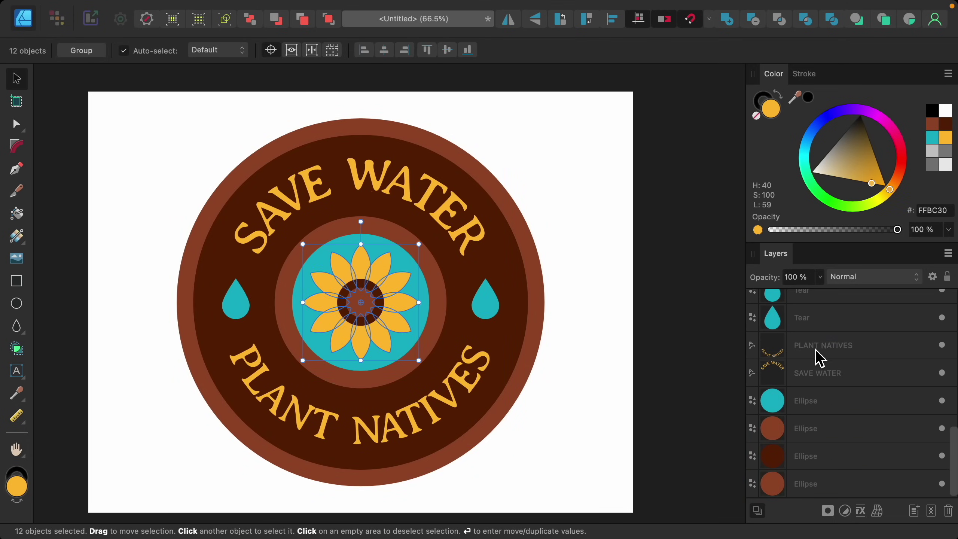
left_click(820, 373, "super")
left_click(882, 194)
Darken the teal of the centre disc and both drops, then deselect to view the badge.
left_click(815, 401)
scroll(815, 378, "up", 3)
left_click(815, 398, "super")
left_click(815, 424, "super")
left_click(835, 166)
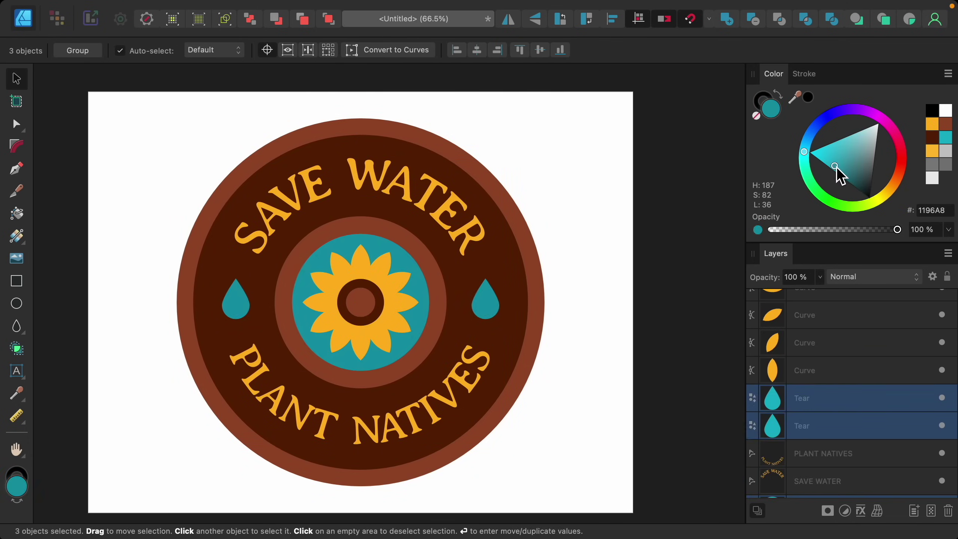
left_click(684, 346)
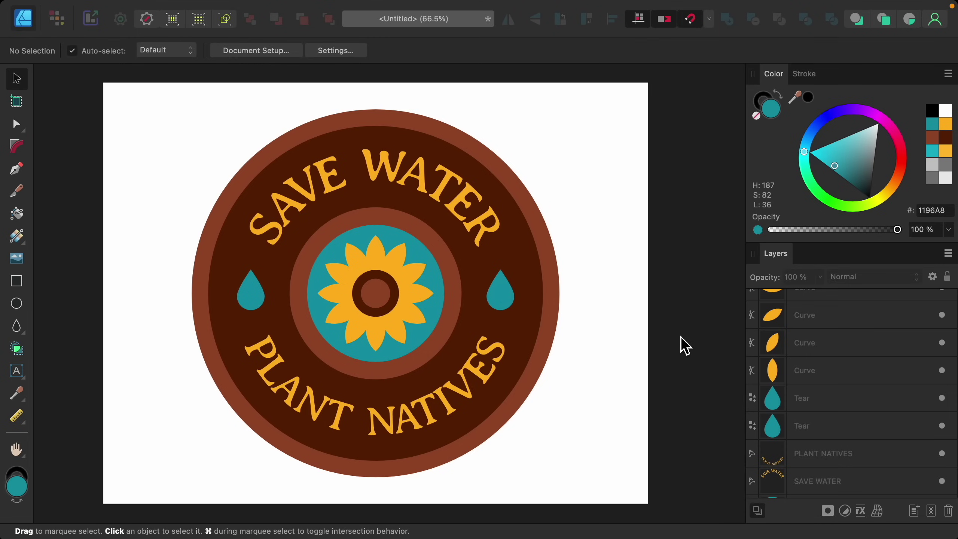